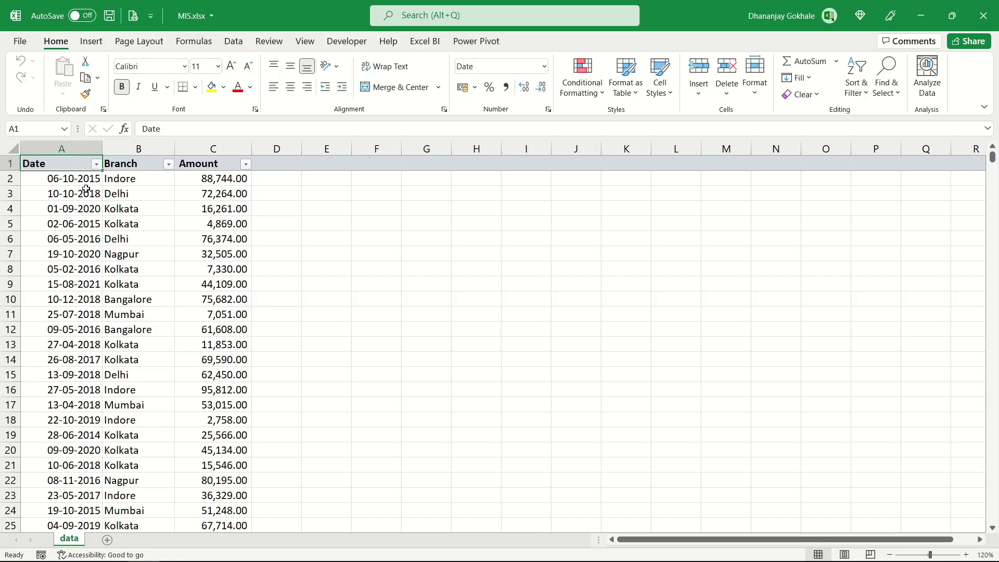
Inspect the 2014 and 2022 months in the Date filter without filtering, then select the whole table.
left_click(96, 164)
scroll(31, 390, "down", 2)
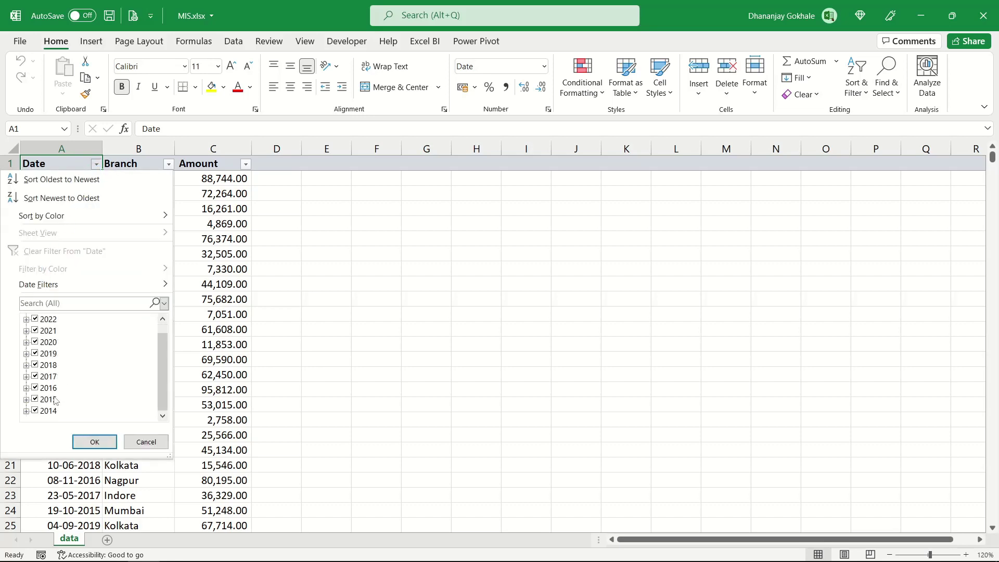
left_click(27, 414)
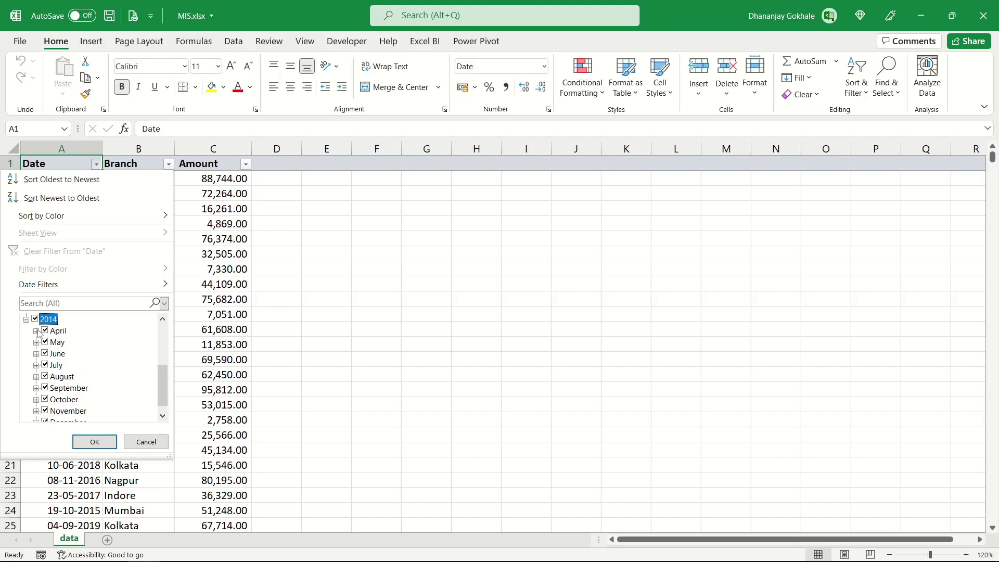
scroll(39, 333, "up", 3)
left_click(27, 331)
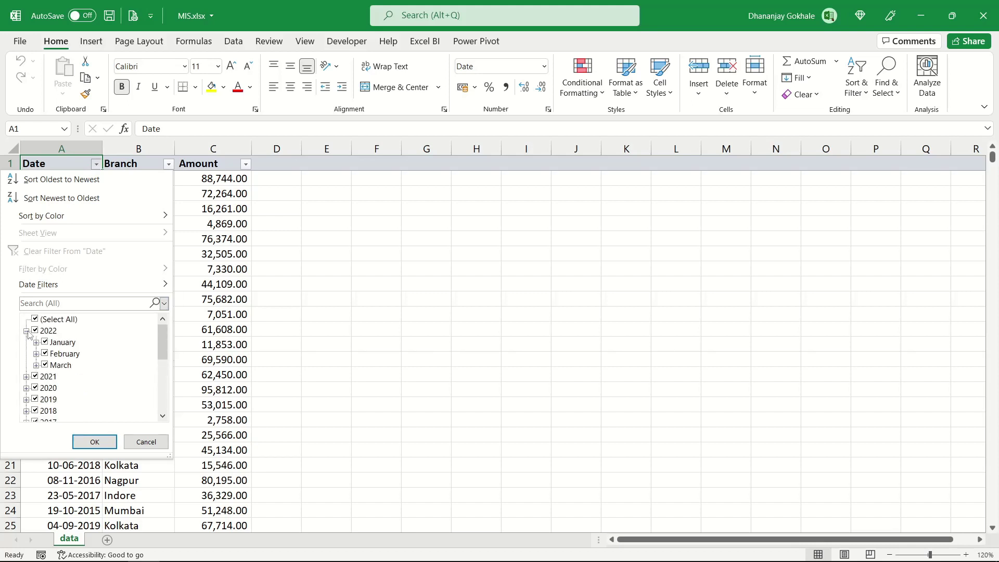
scroll(68, 353, "down", 5)
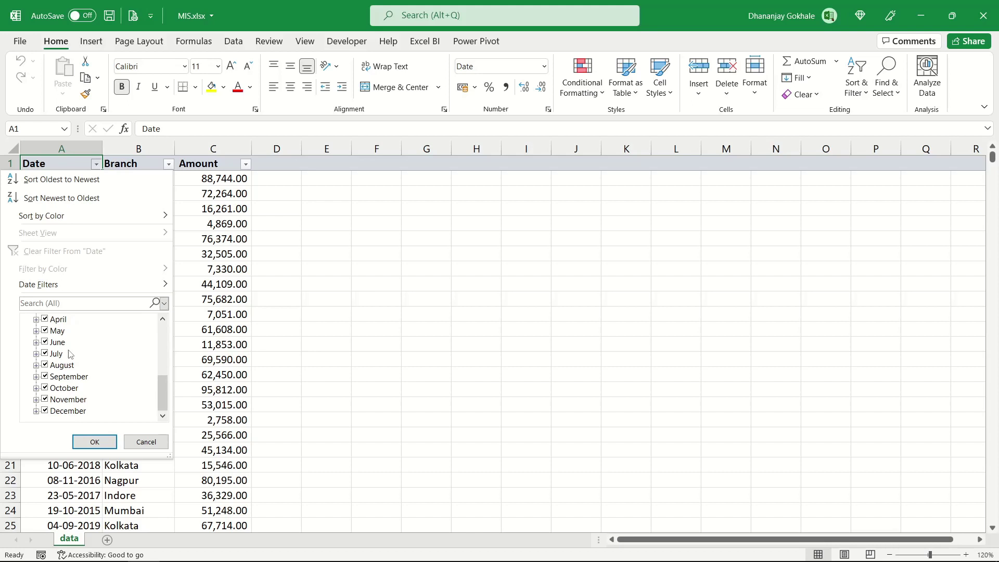
scroll(67, 353, "up", 8)
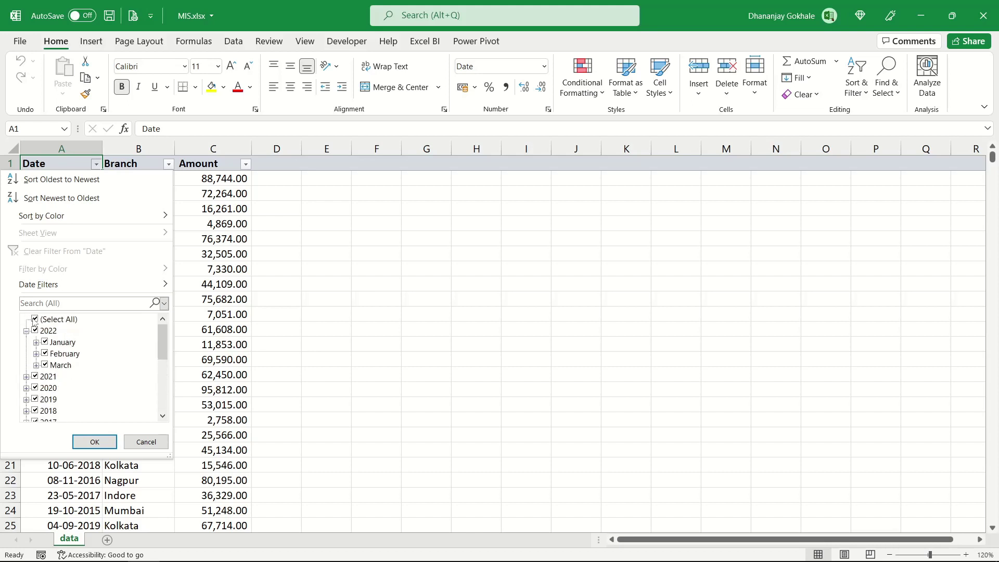
left_click(205, 368)
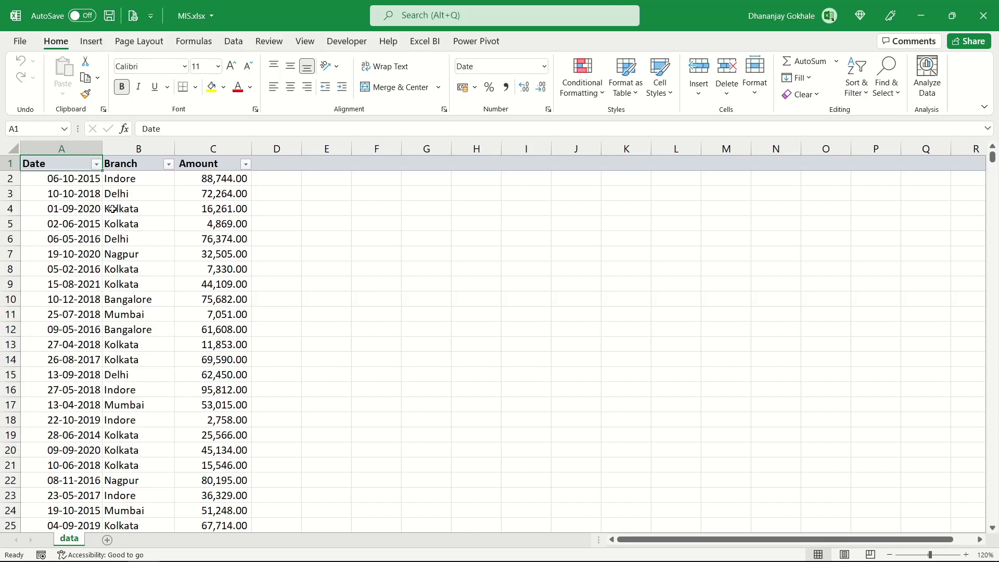
key("ctrl+shift+End")
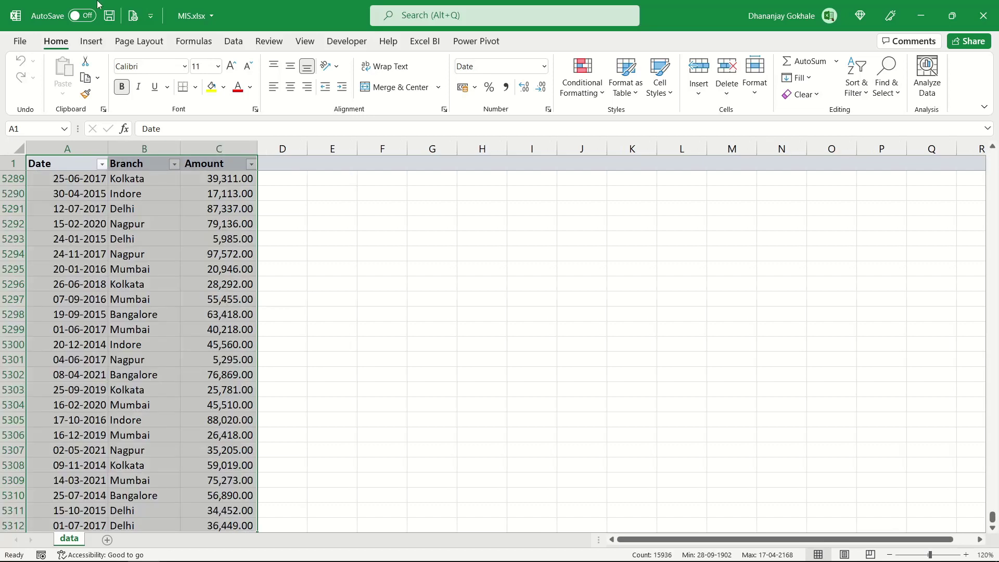
Create a pivot table on a new sheet with Amount in Values and Date in Rows.
left_click(91, 41)
left_click(39, 65)
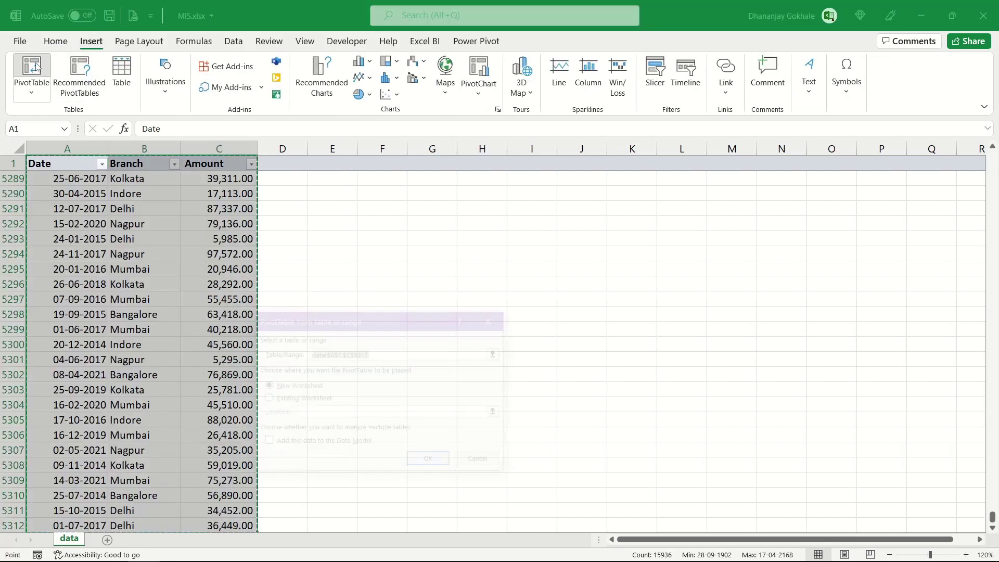
left_click(425, 461)
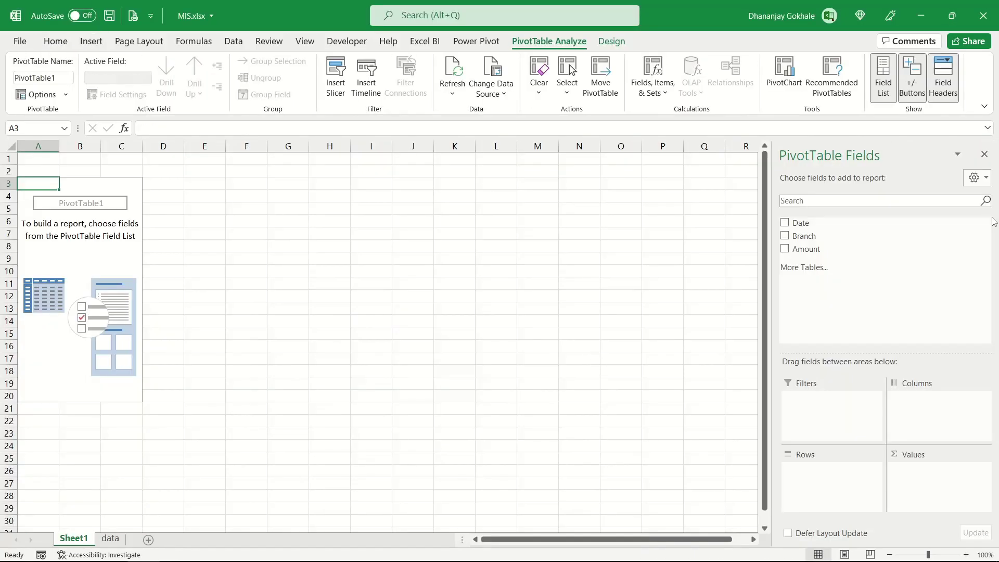
left_click_drag(824, 250, 934, 491)
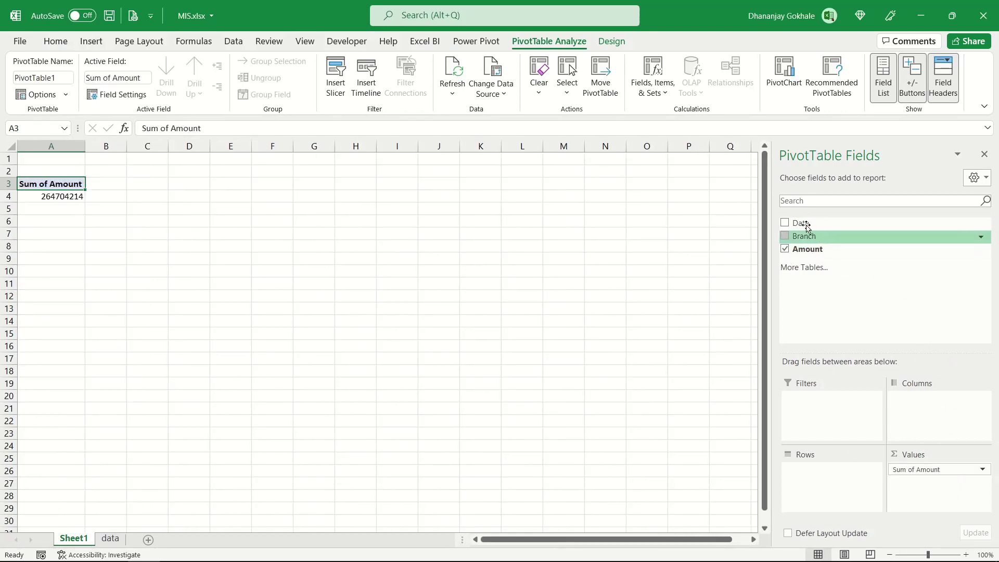
left_click_drag(798, 224, 822, 489)
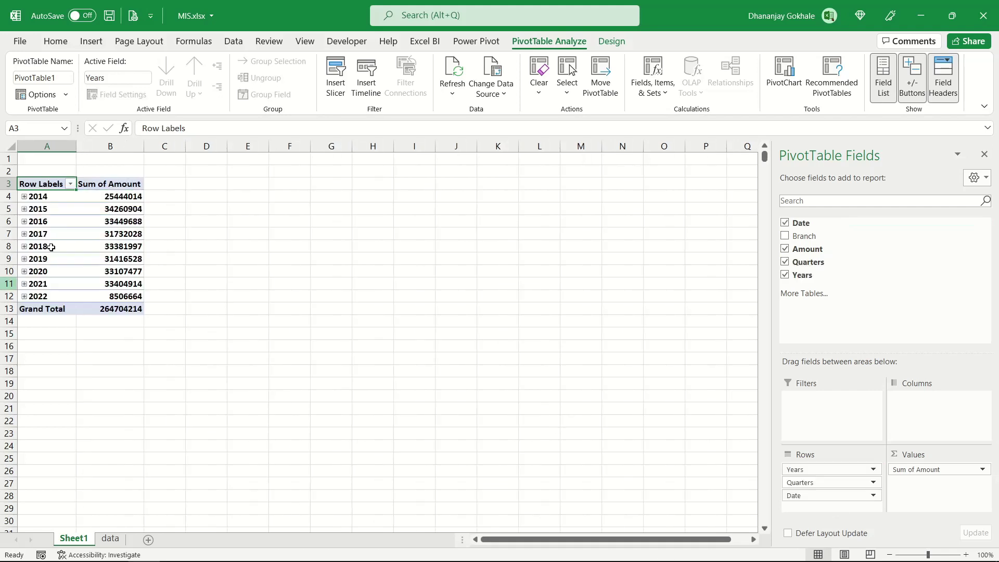
Expand 2014, 2015 and Qtr2 in the pivot table to show quarters and months.
left_click(24, 196)
left_click(24, 246)
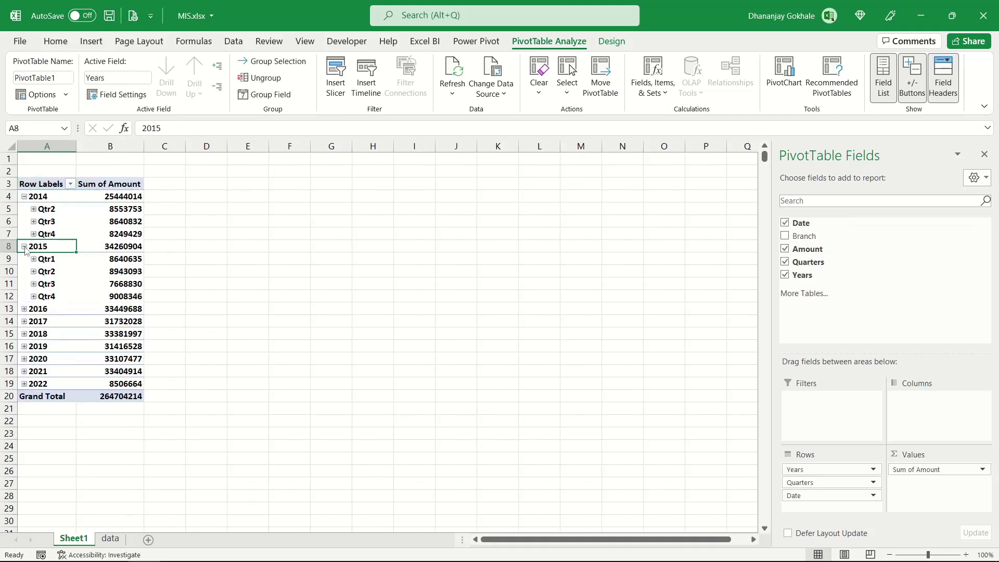
left_click(34, 209)
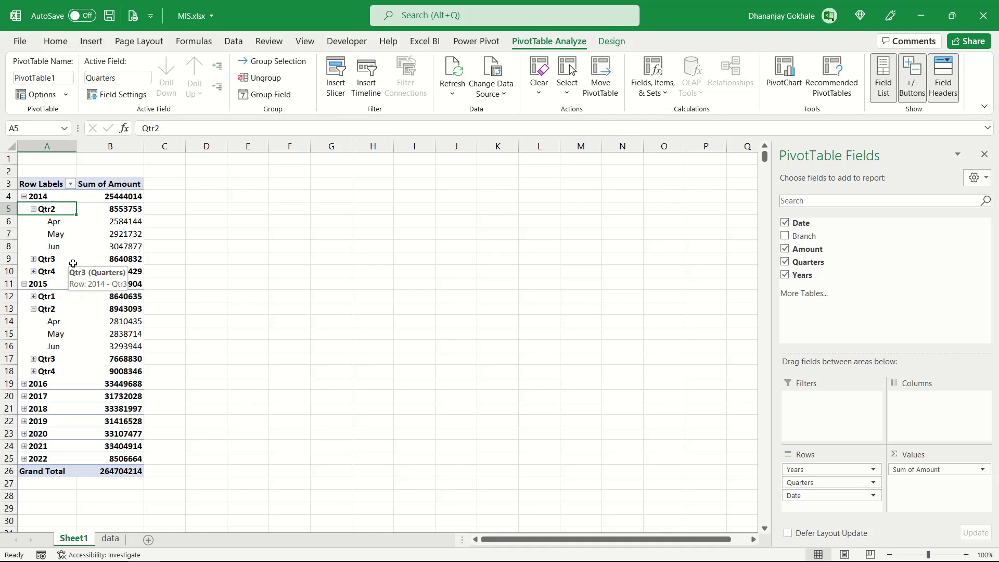
On the data sheet, add a Financial Year heading with the sample entry FY 2015-16.
key("ctrl+Page_Down")
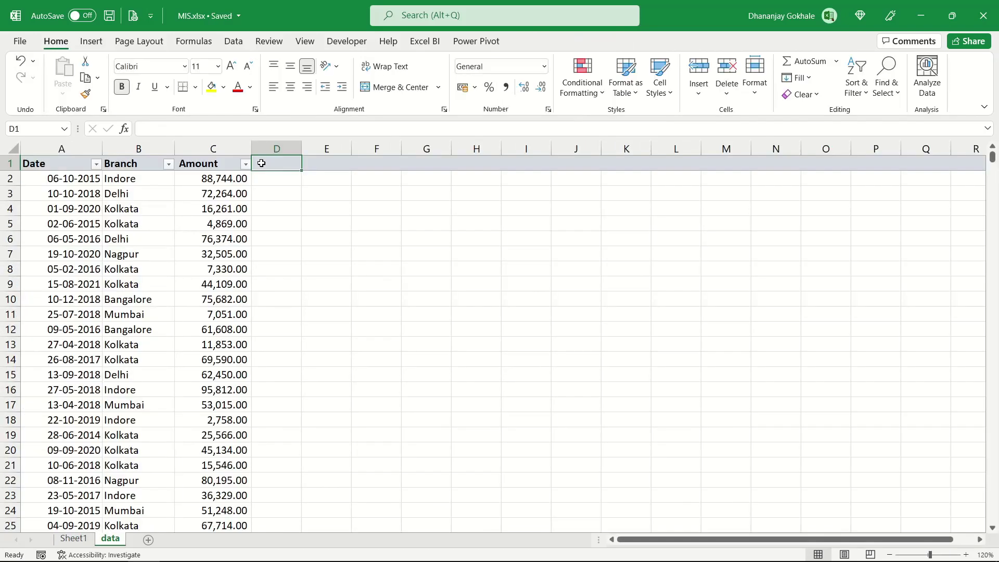
type("Financial")
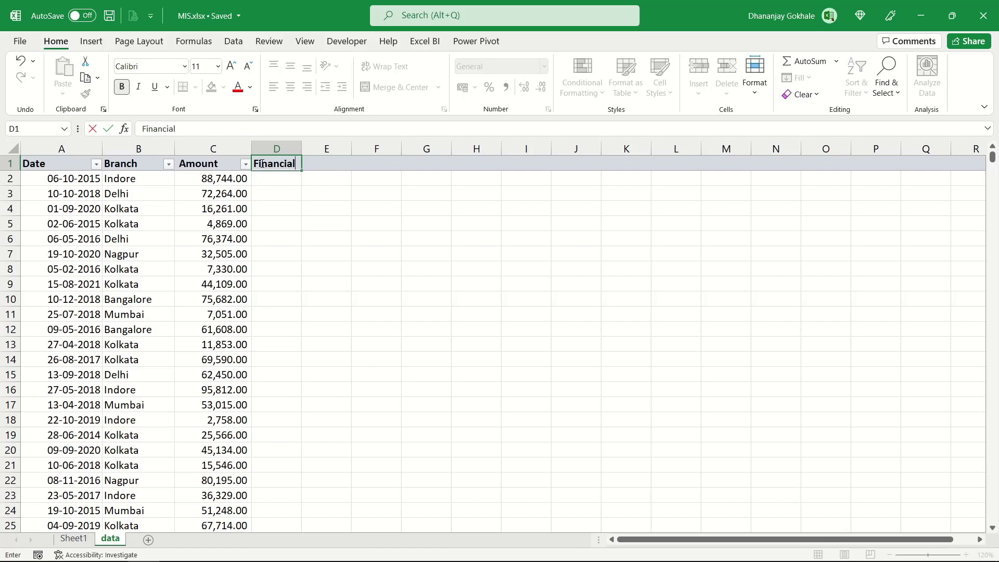
type(" Year")
key("Return")
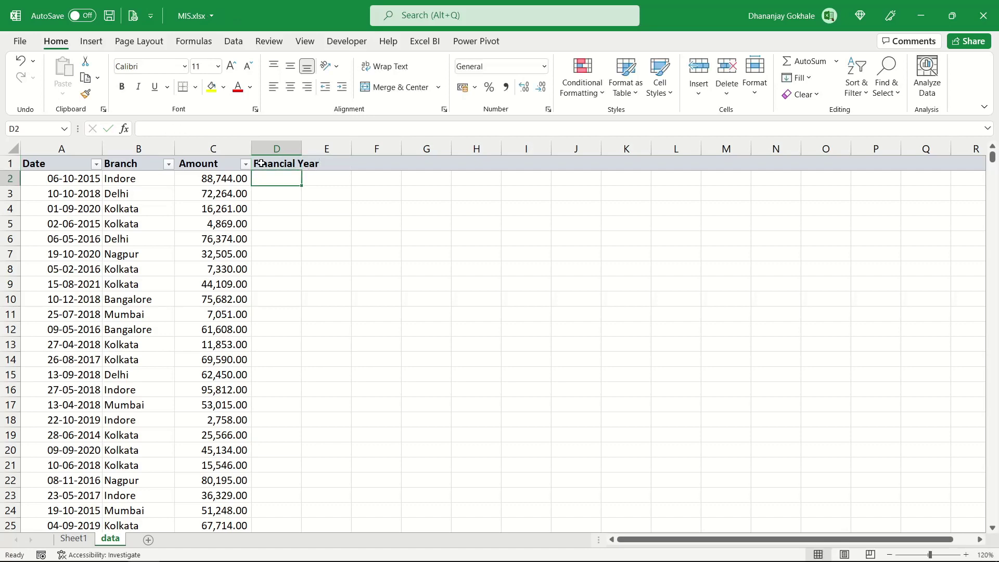
type("FY")
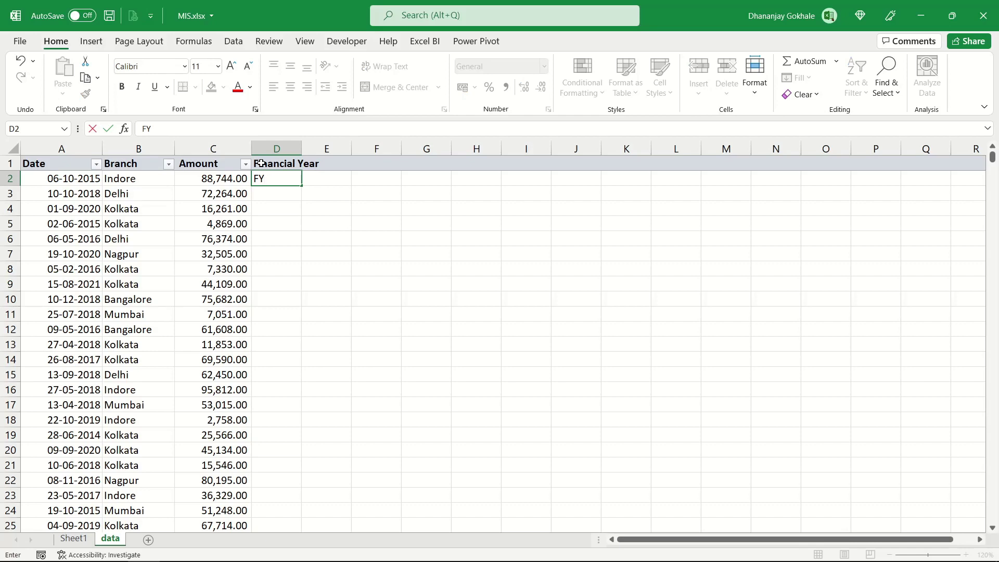
type(" 2015-16")
key("Return")
Add a Quarter heading with sample entry Q3, then autofit columns D and E.
left_click(261, 163)
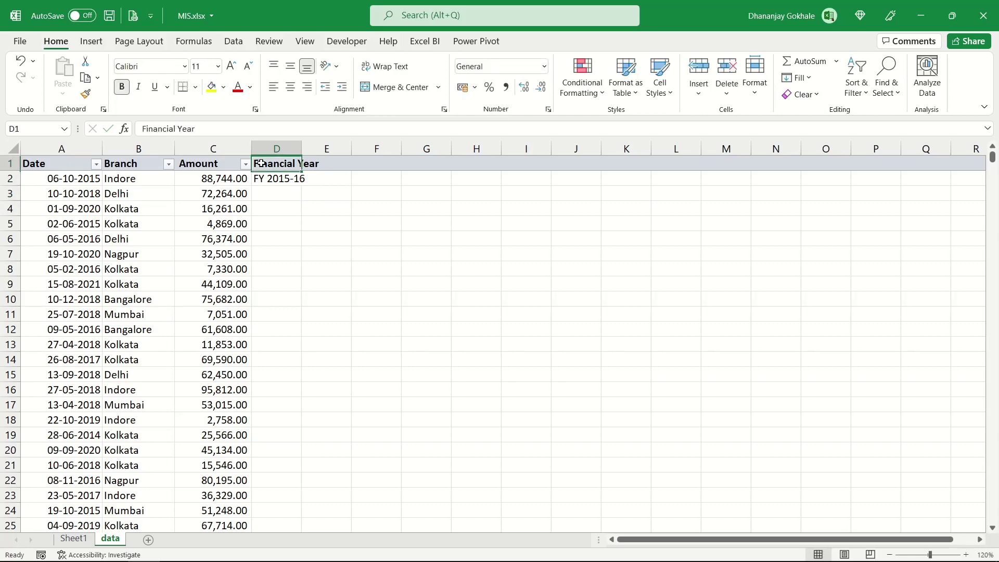
key("Right")
type("Quarter")
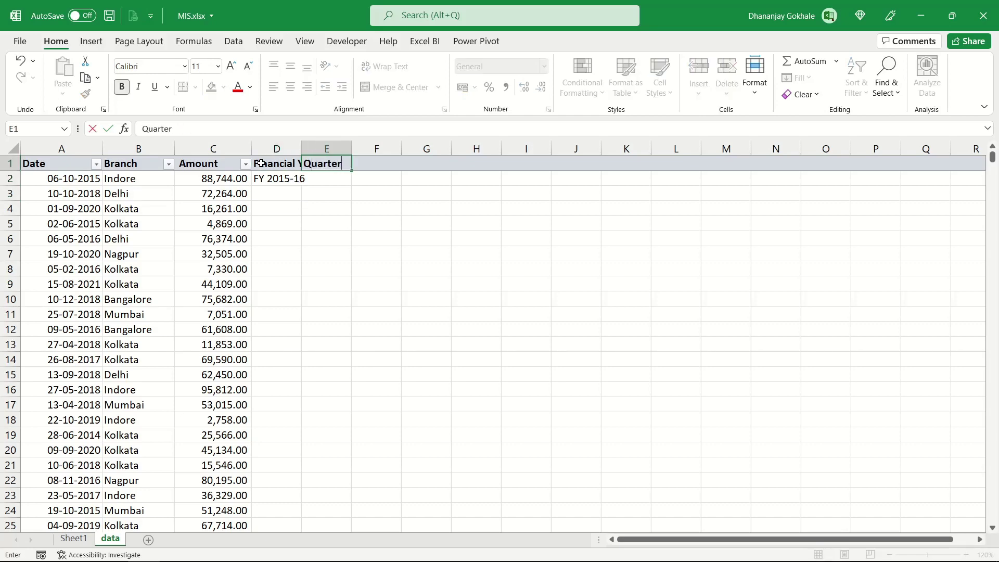
key("Return")
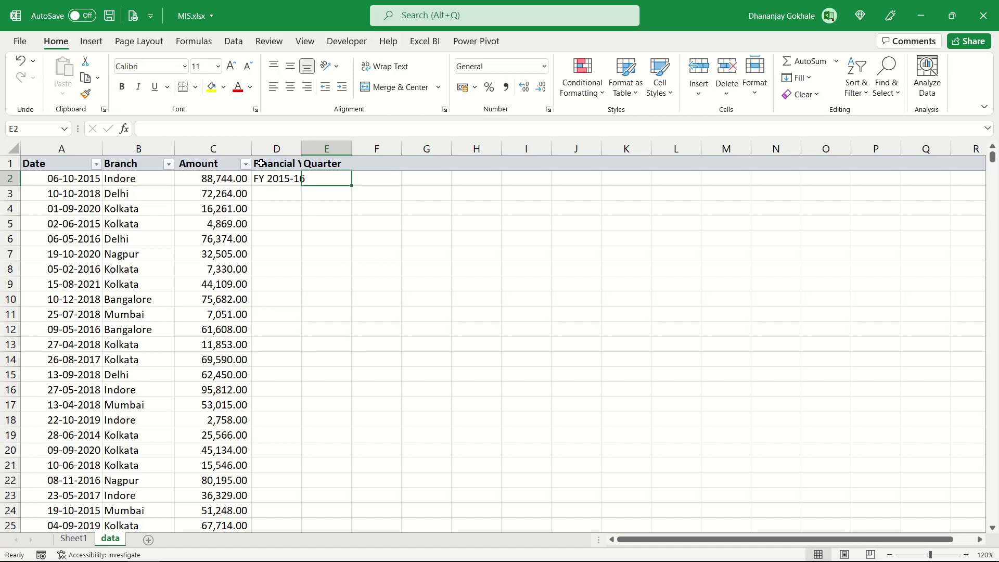
type("Q3")
key("Return")
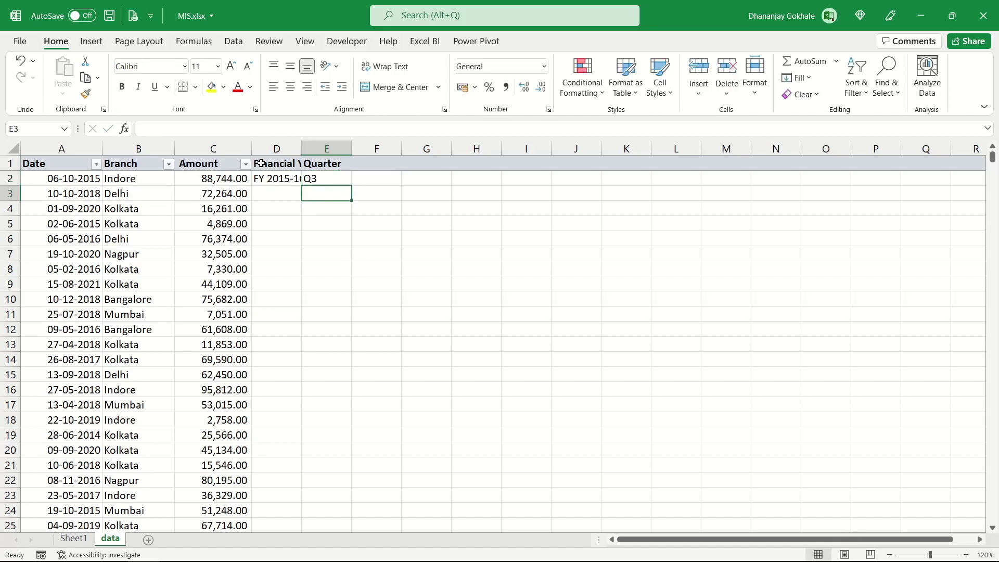
double_click(301, 149)
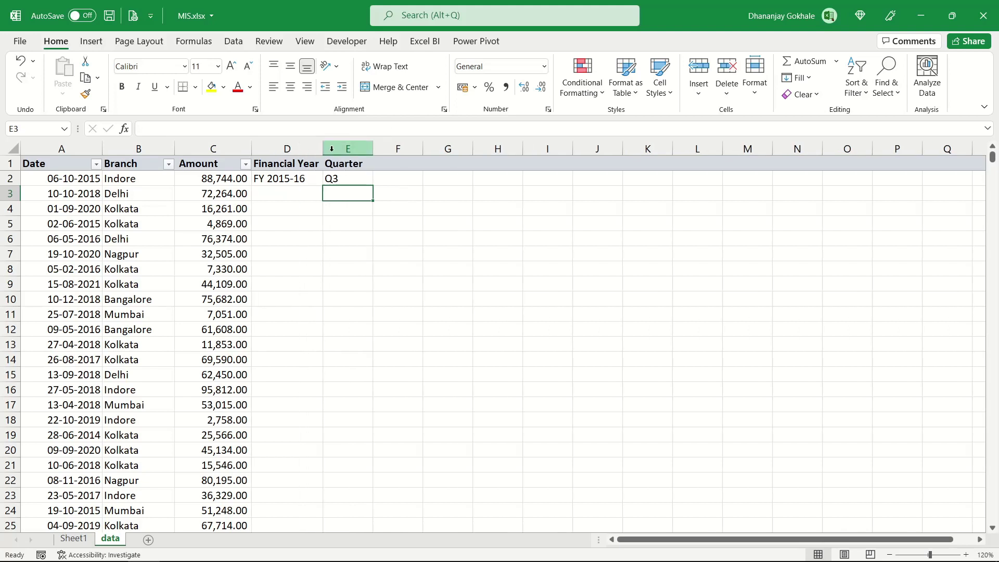
double_click(377, 151)
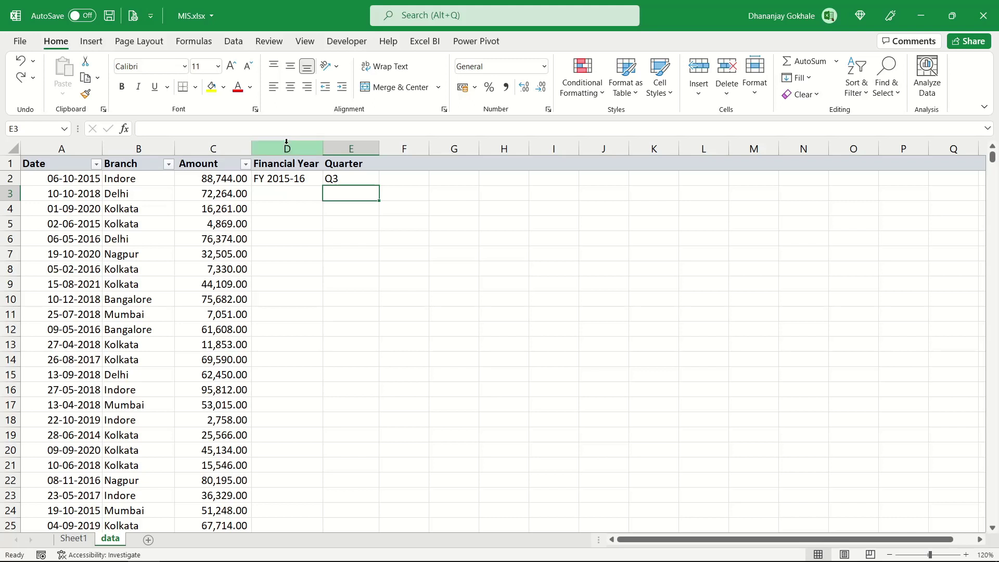
Insert two columns before Financial Year headed Year and Month.
left_click(286, 141)
key("ctrl+plus")
key("ctrl+plus")
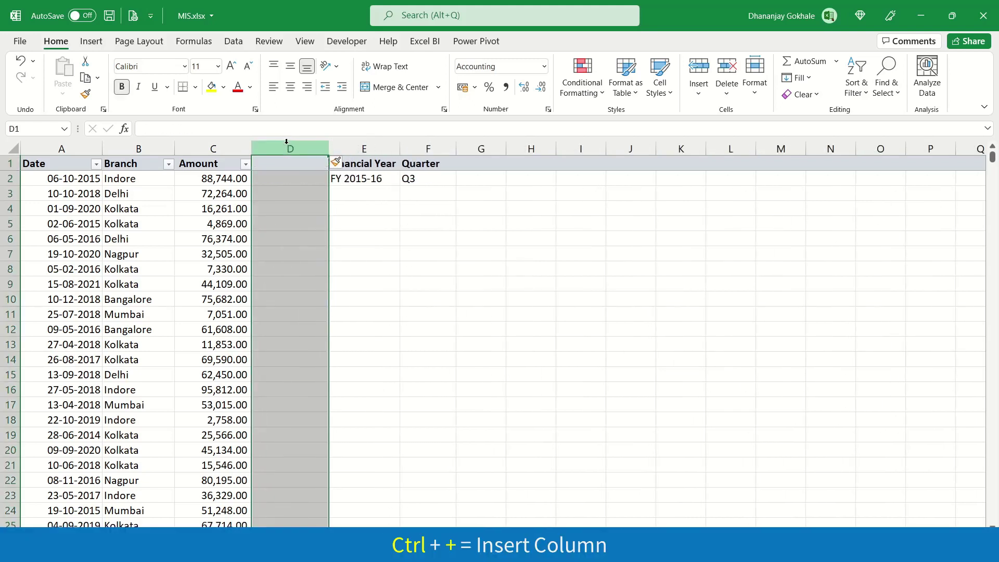
left_click(317, 164)
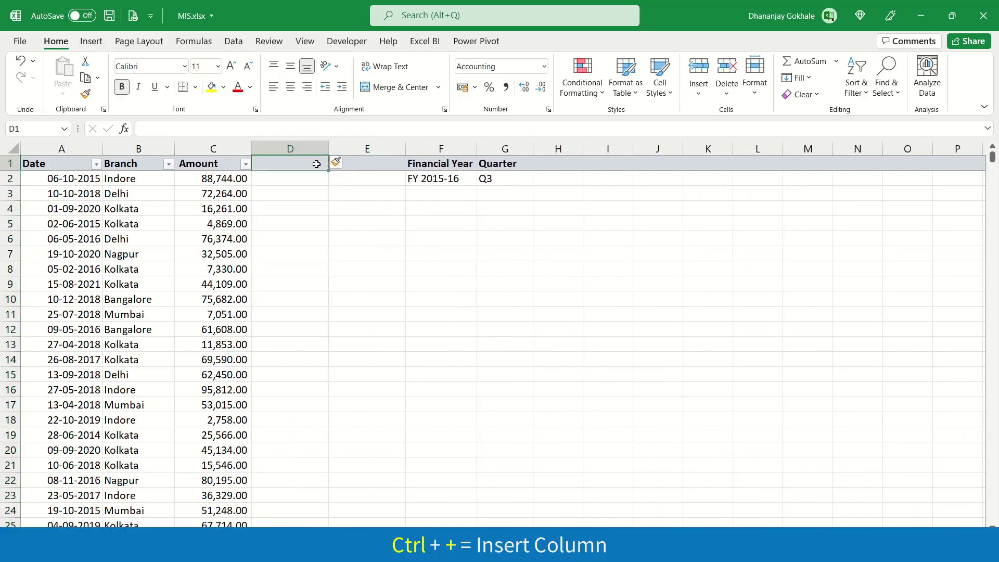
type("Year")
key("Tab")
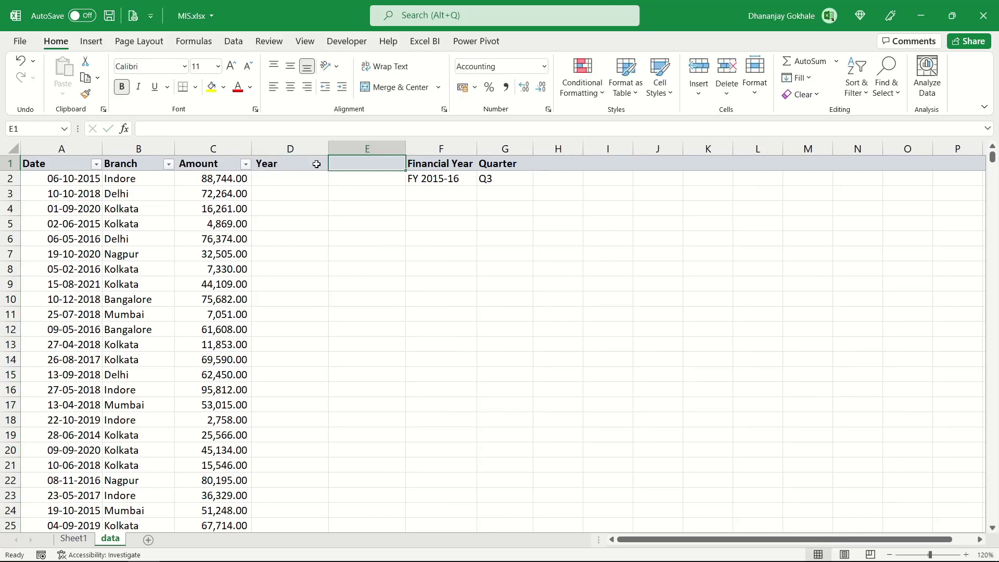
type("Month")
key("Return")
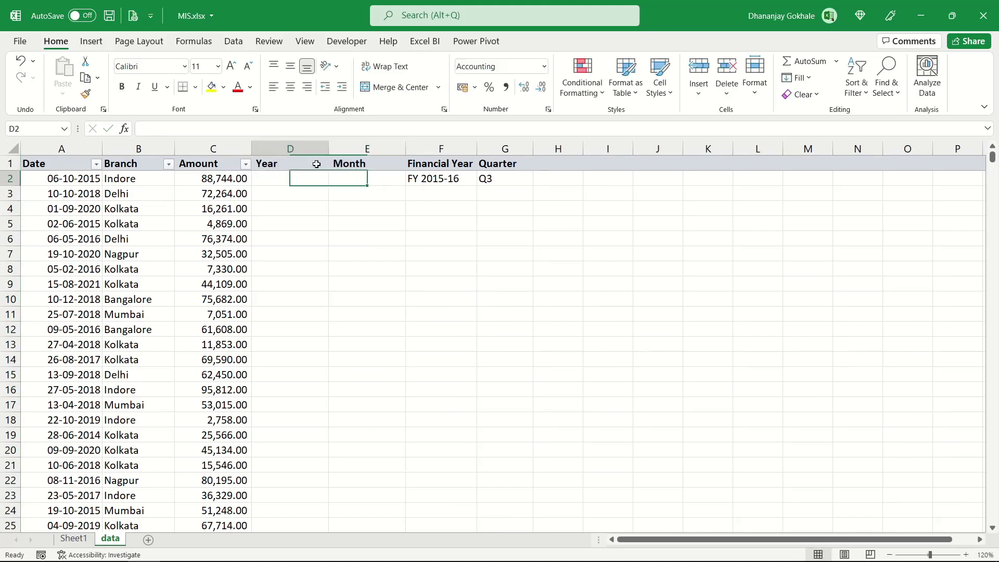
Enter =YEAR(A2) in D2 and =MONTH(A2) in E2.
type("=")
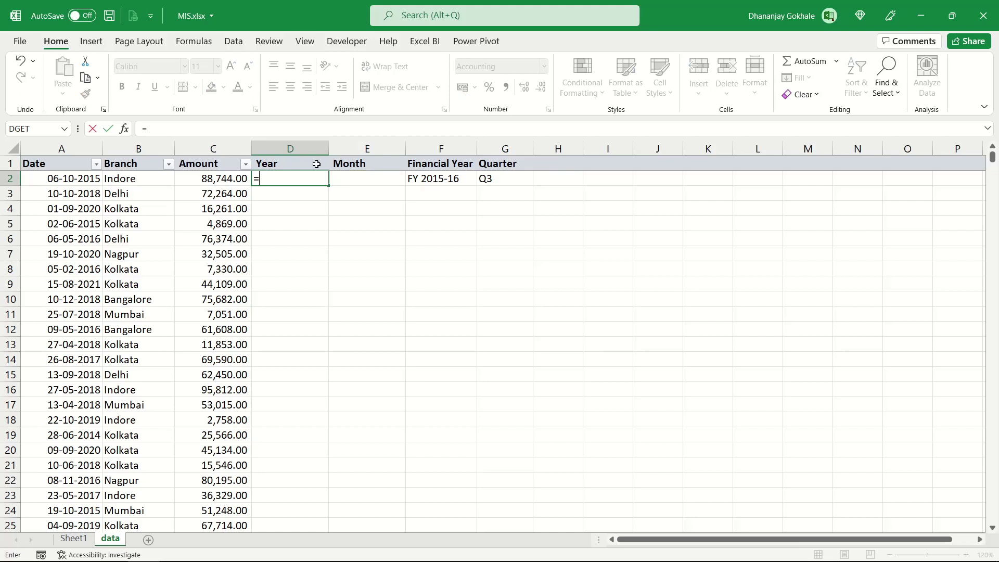
type("YEAR(")
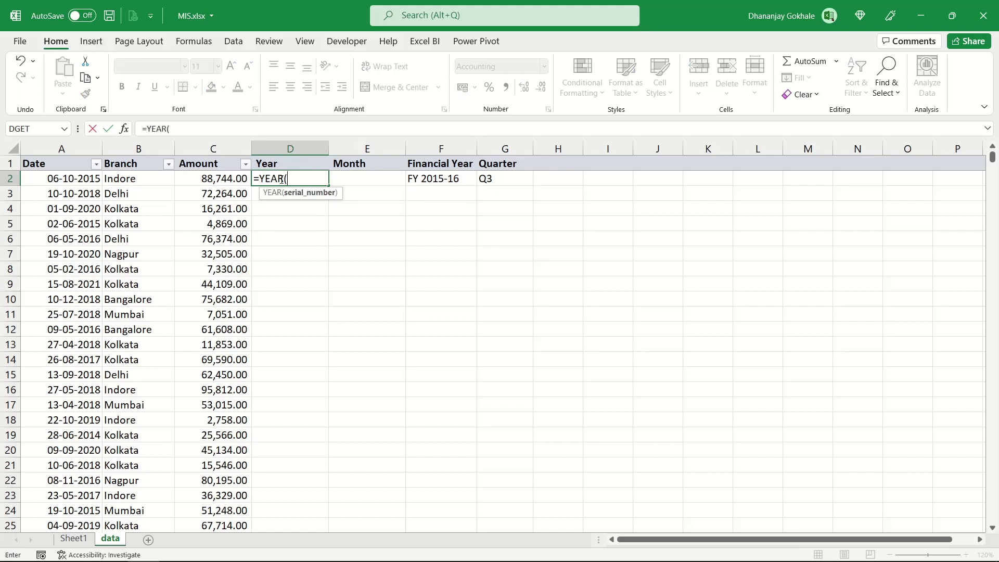
left_click(58, 179)
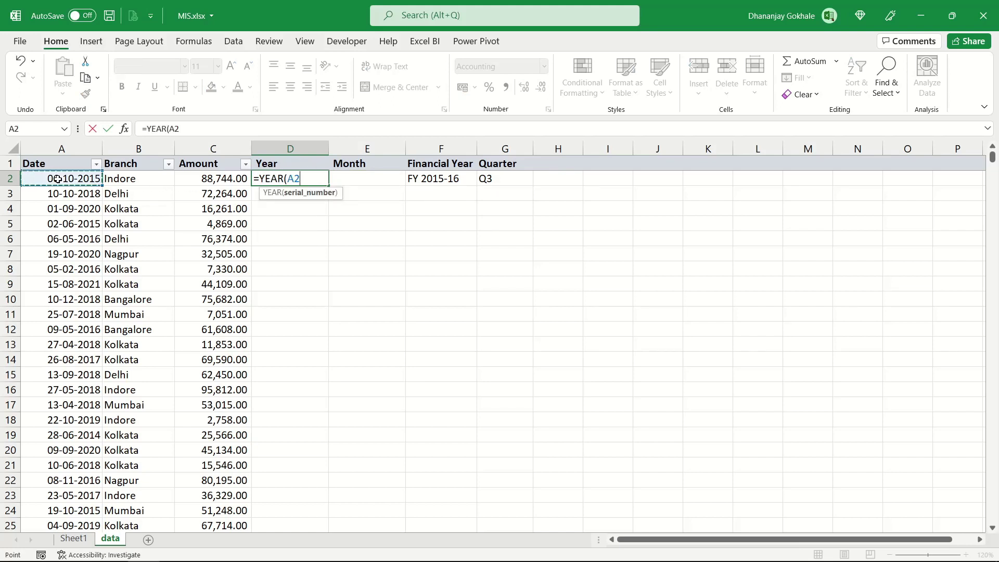
type(")")
key("Return")
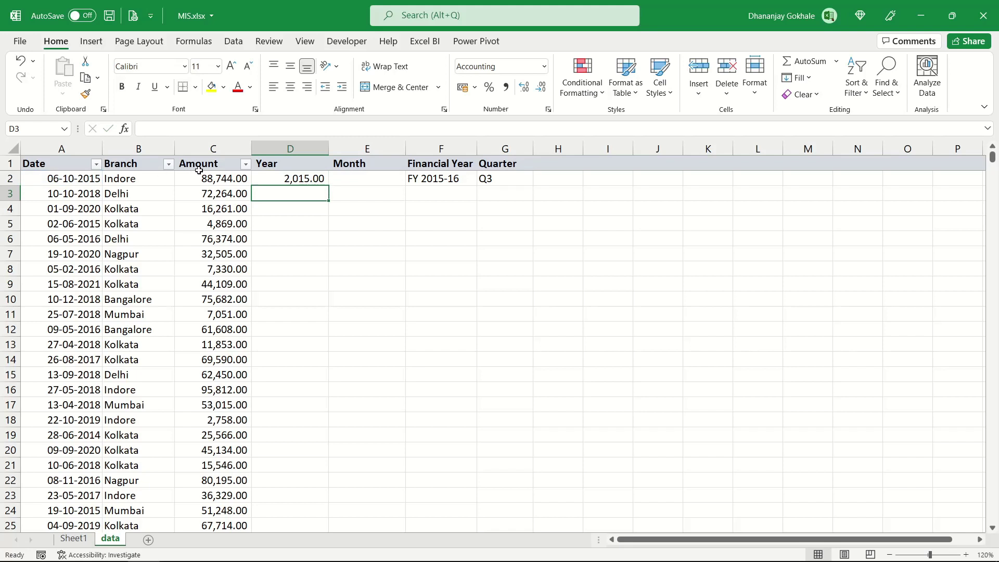
left_click(365, 176)
type("MON")
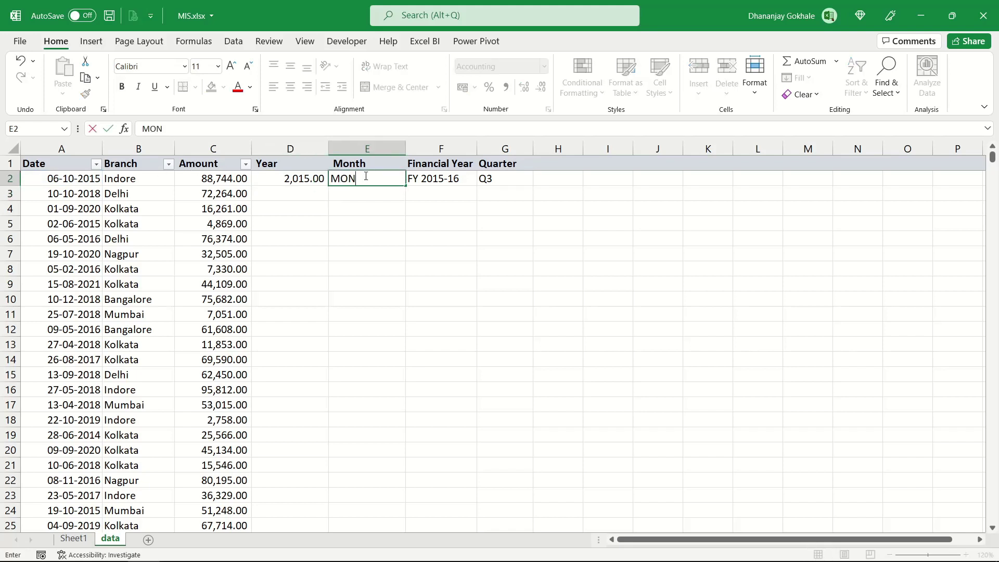
key("BackSpace")
key("BackSpace")
key("BackSpace")
type("=MON")
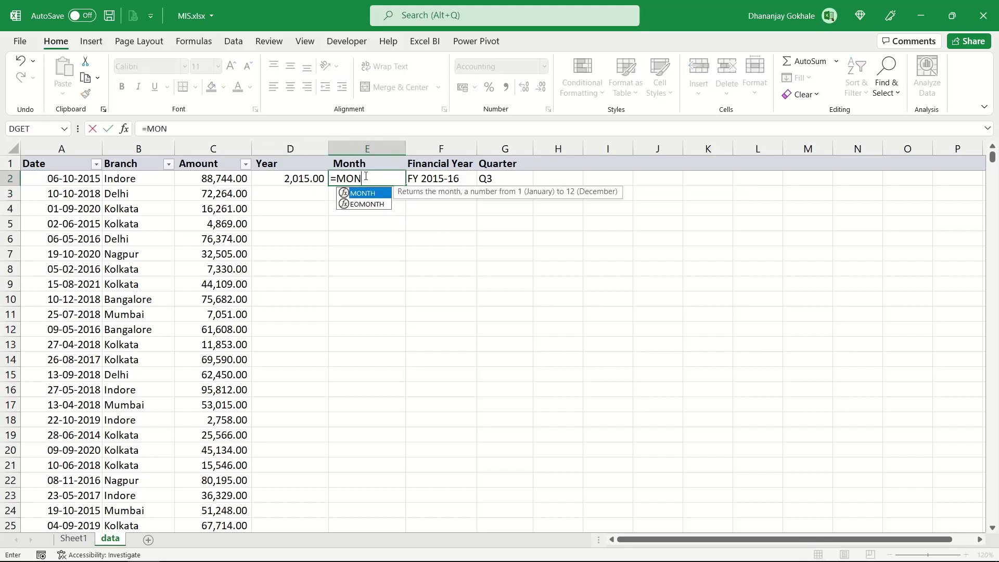
key("Tab")
left_click(71, 176)
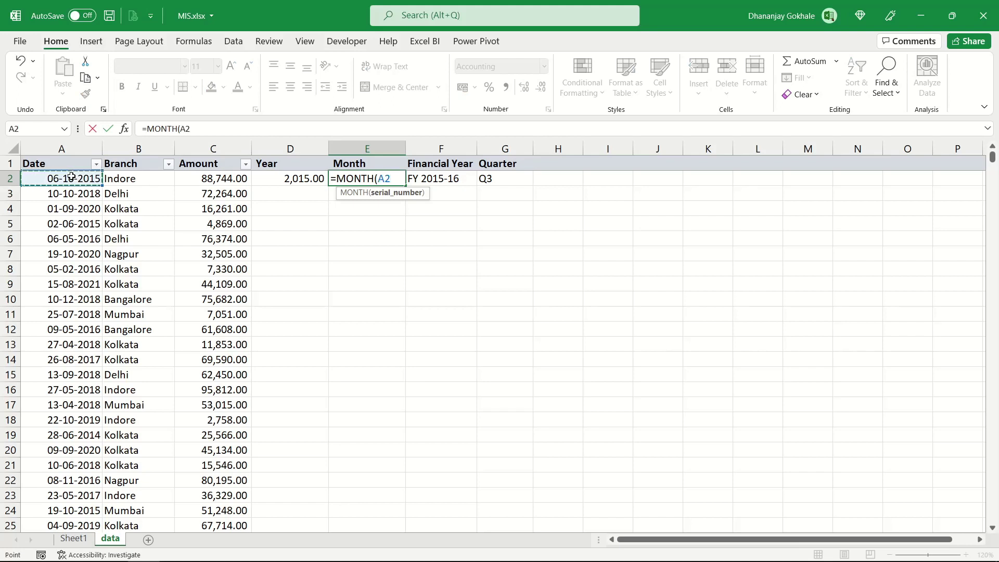
type(")")
key("Return")
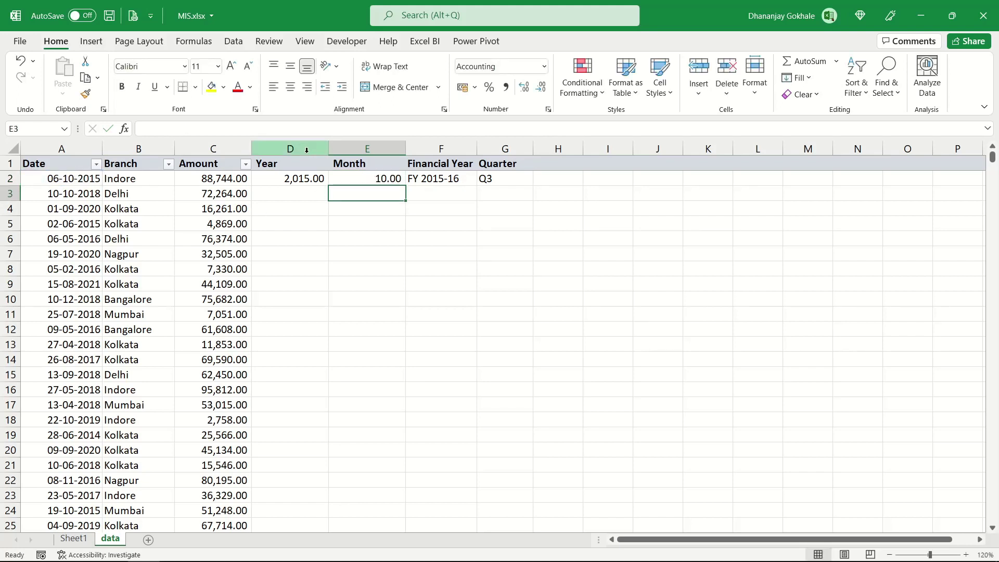
Format the Year and Month columns as General numbers.
left_click_drag(307, 150, 369, 151)
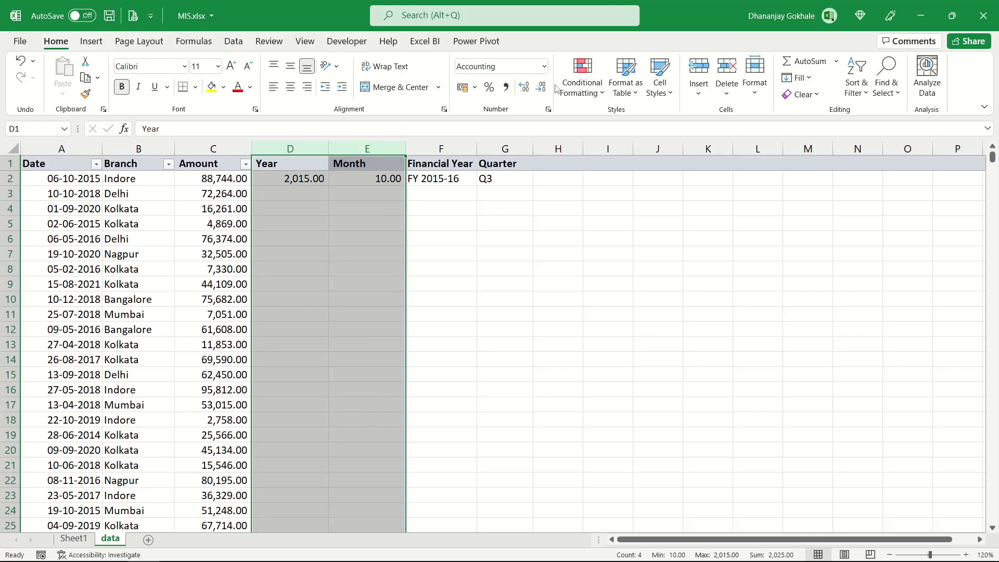
left_click(544, 66)
left_click(522, 98)
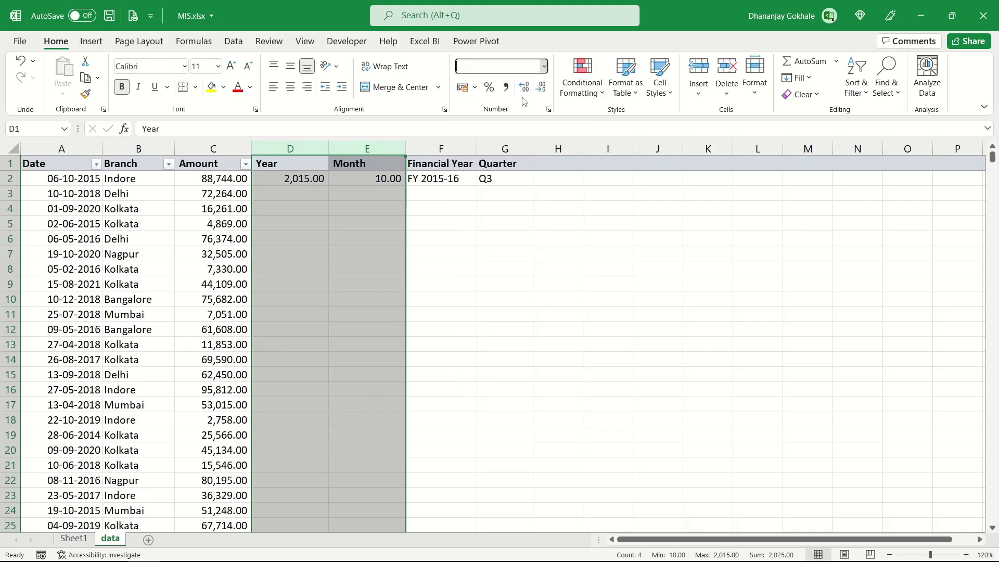
left_click(357, 195)
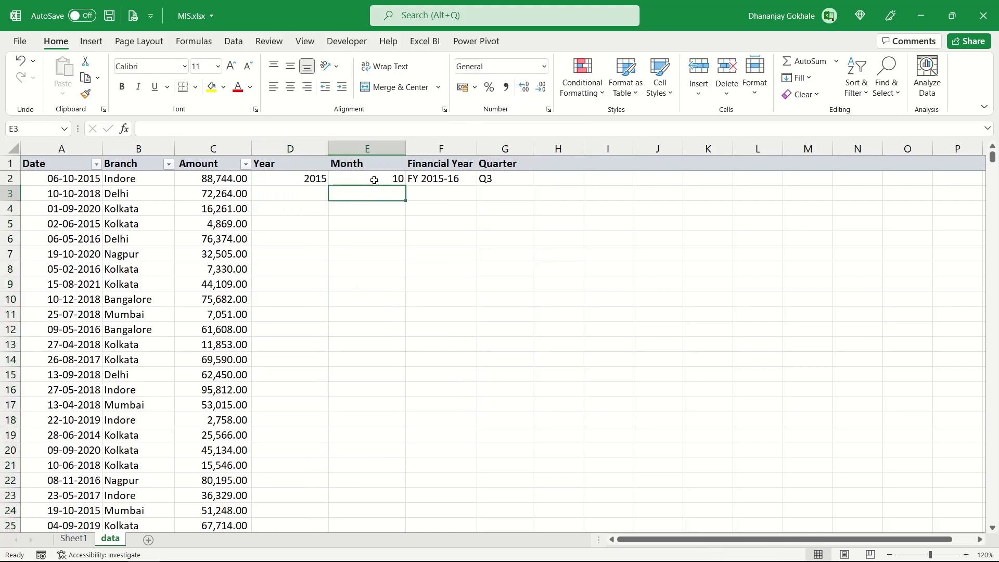
left_click(374, 178)
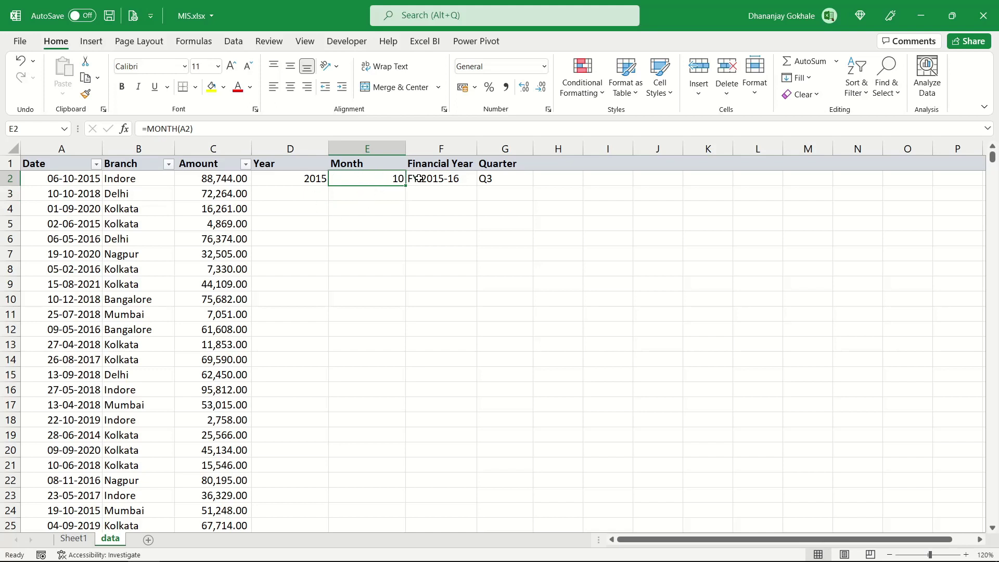
Copy the Year and Month formulas from D2:E2 into row 3.
left_click_drag(307, 181, 339, 181)
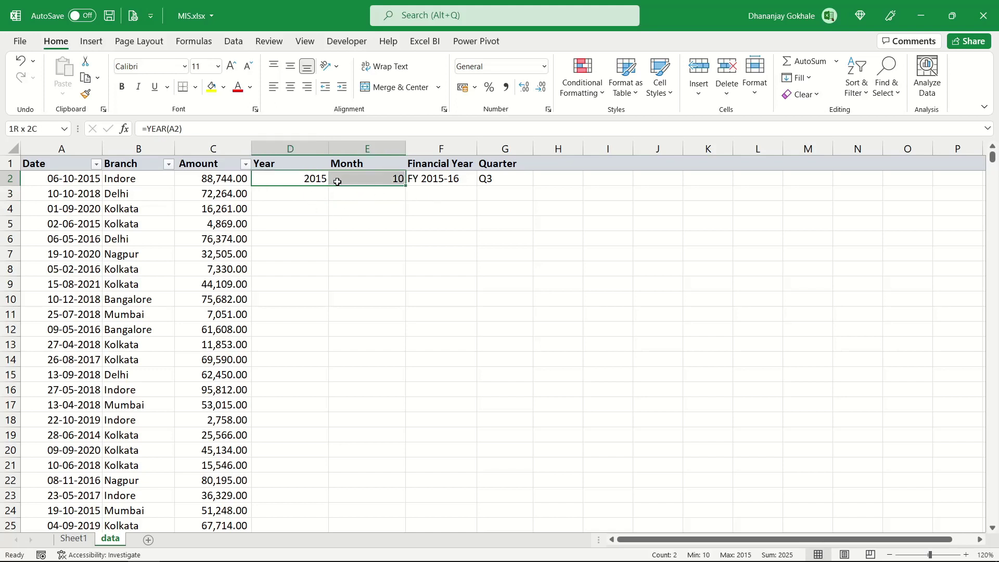
key("ctrl+c")
key("Down")
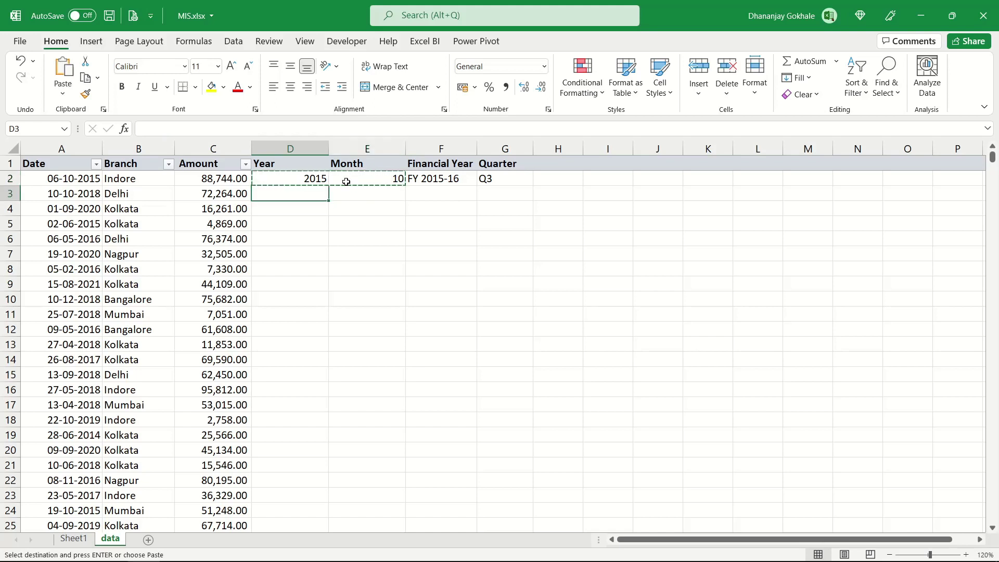
key("ctrl+v")
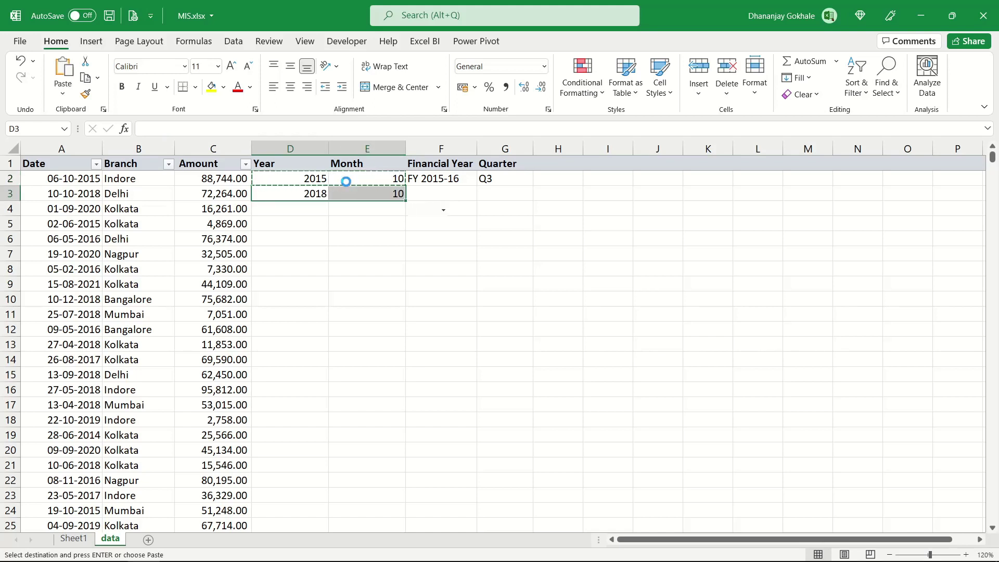
key("Escape")
key("Right")
left_click(442, 198)
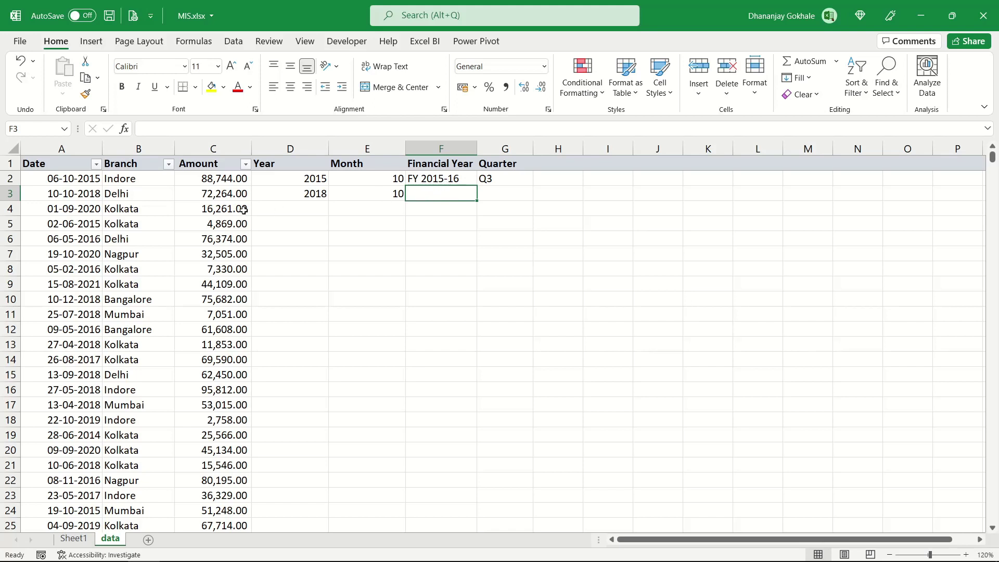
Check the date in A3, then select the whole Financial Year column F.
left_click(67, 200)
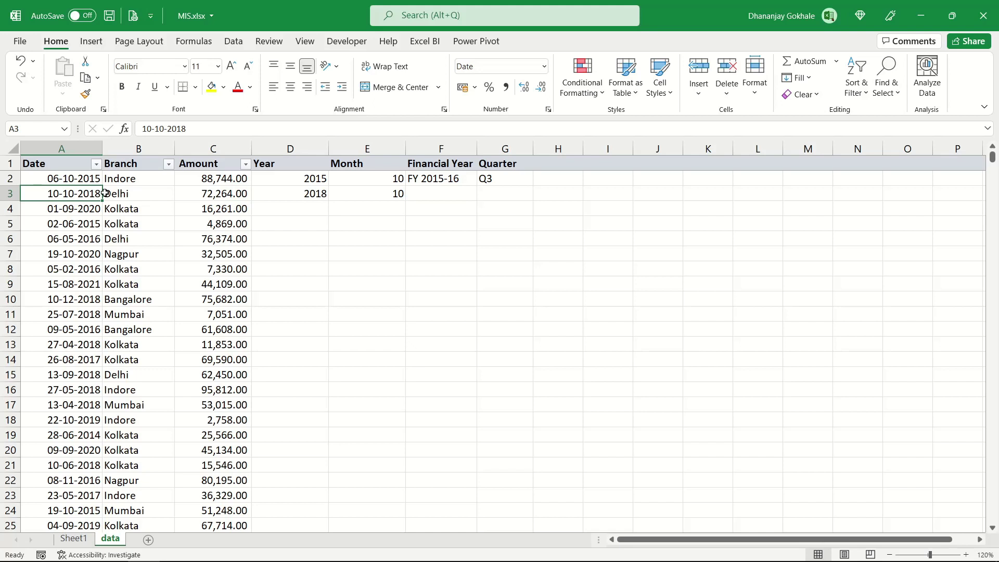
left_click(427, 194)
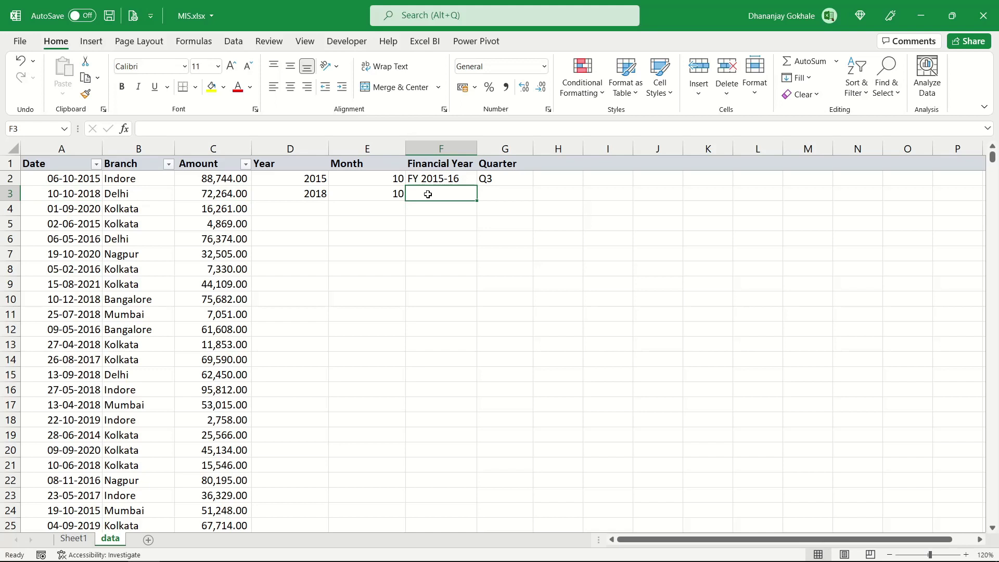
left_click(93, 198)
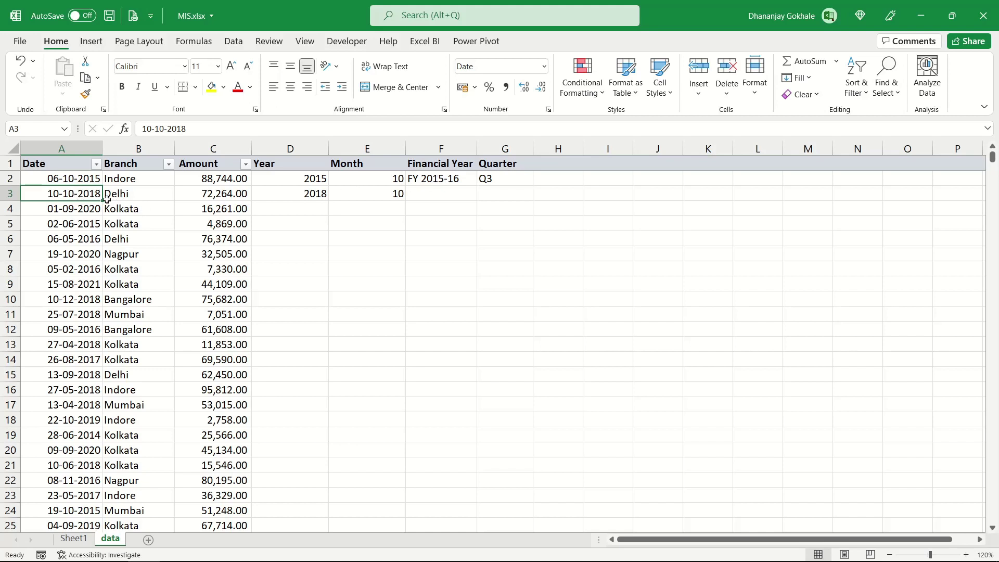
left_click(429, 146)
Insert two columns before Financial Year headed Begin and End.
key("ctrl+plus")
key("ctrl+plus")
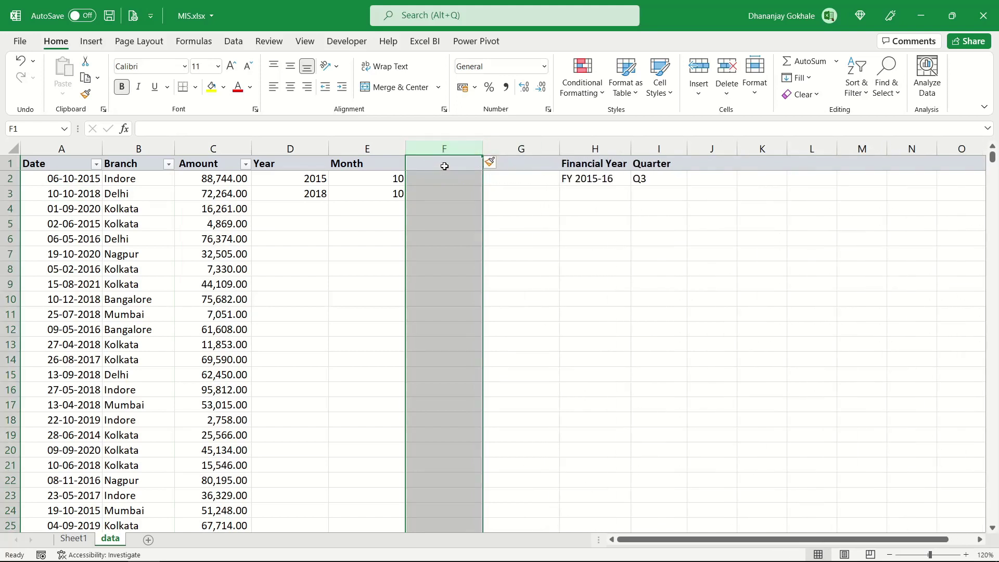
left_click(445, 166)
type("b")
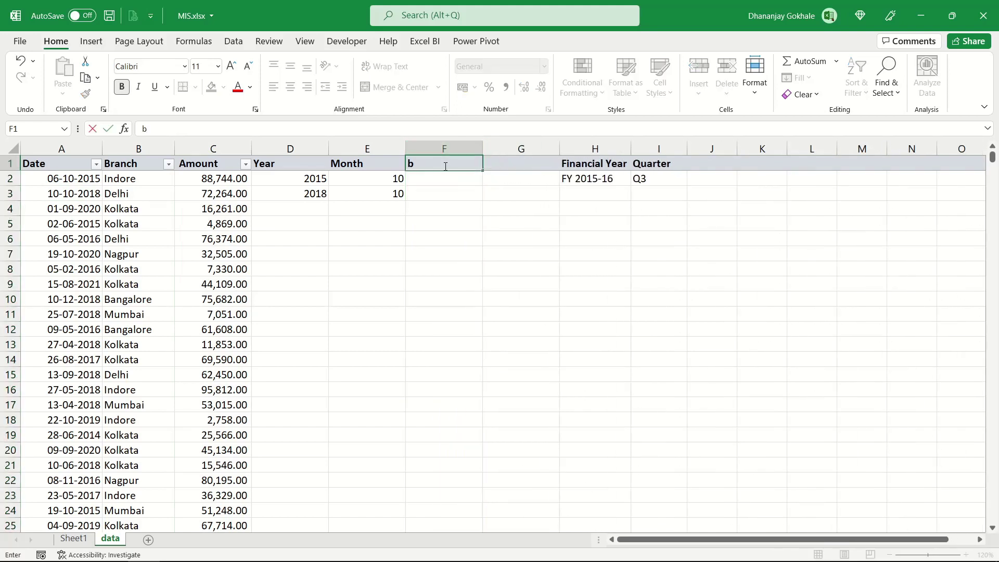
type("Begin")
key("Tab")
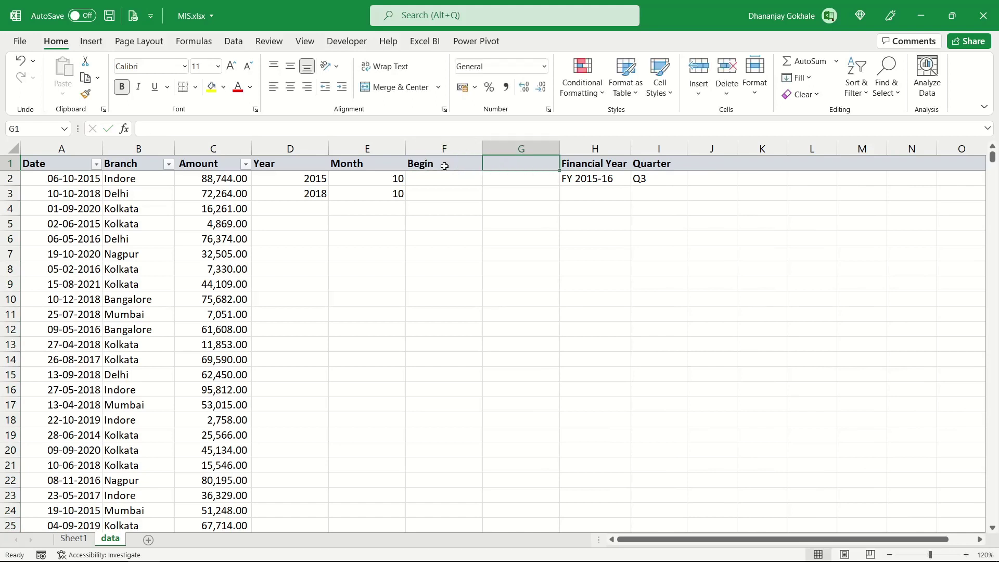
type("End")
key("Return")
Enter =IF(E3>4,D3,D3-1) in F3 to give the Begin year.
key("Left")
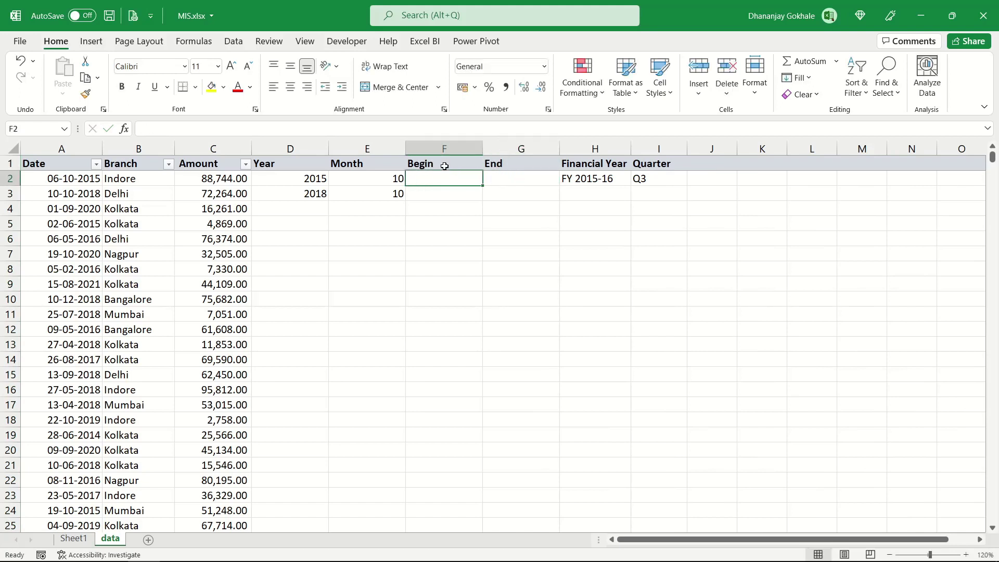
key("Down")
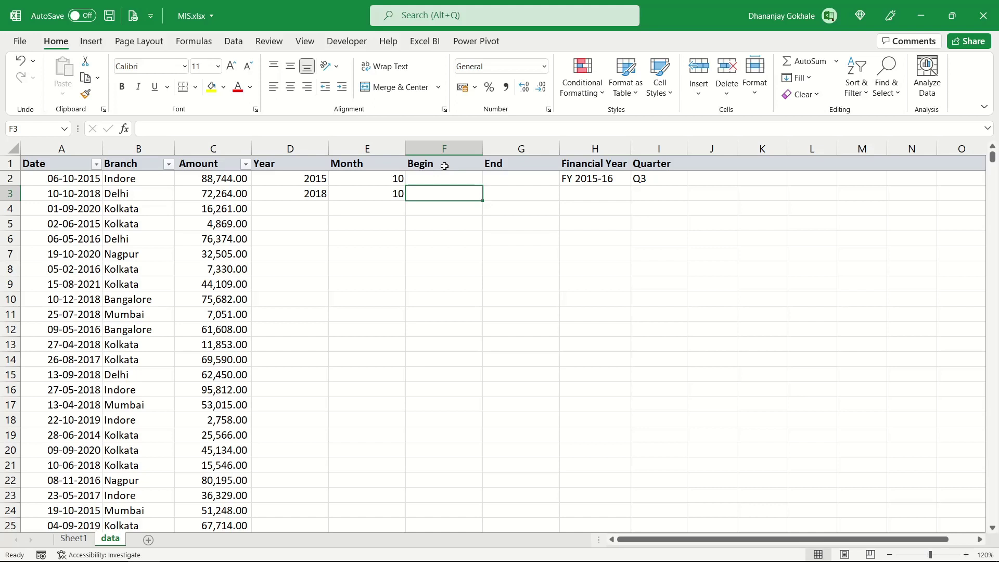
type("=")
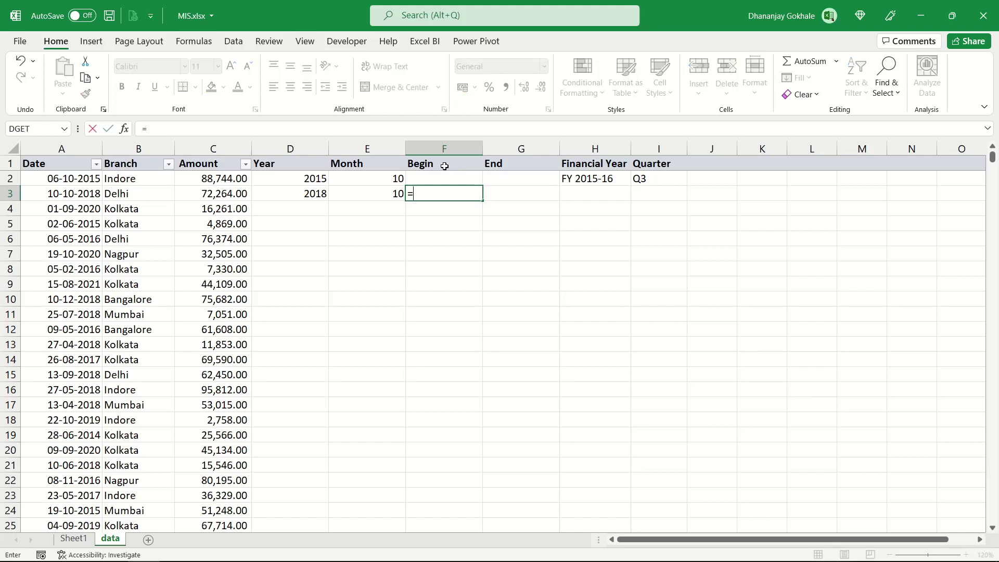
type("if")
key("Tab")
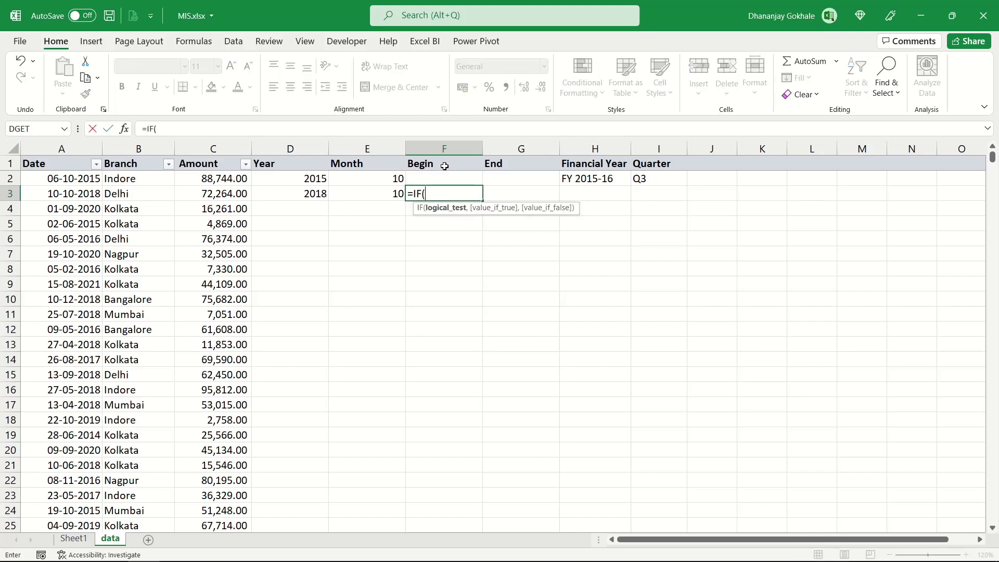
left_click(373, 198)
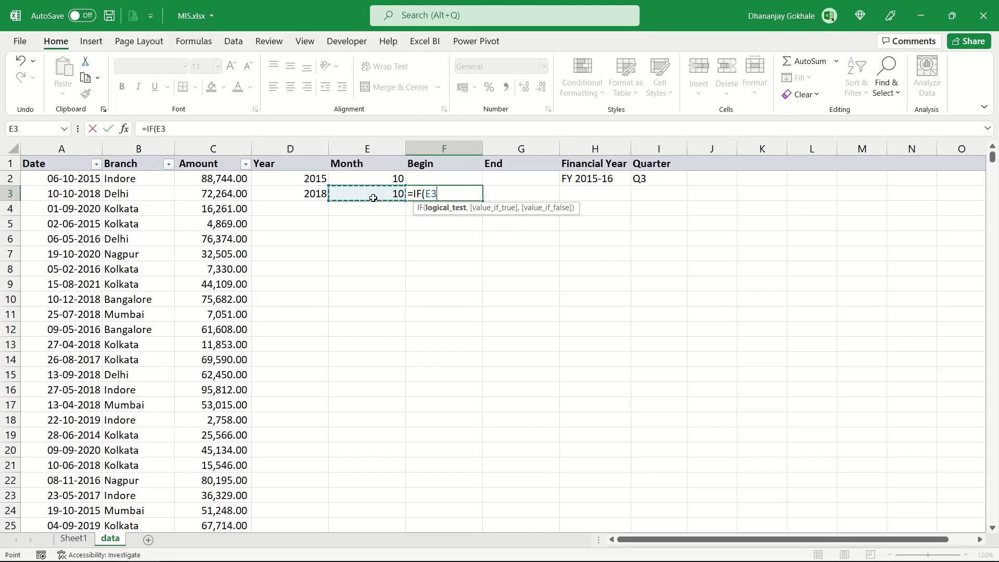
type(">=")
type("4,")
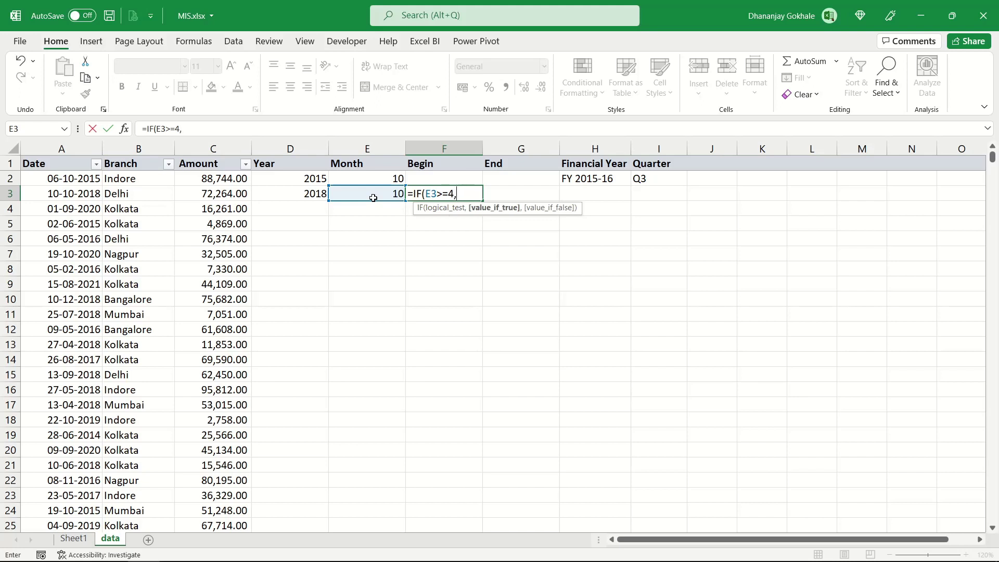
left_click(301, 195)
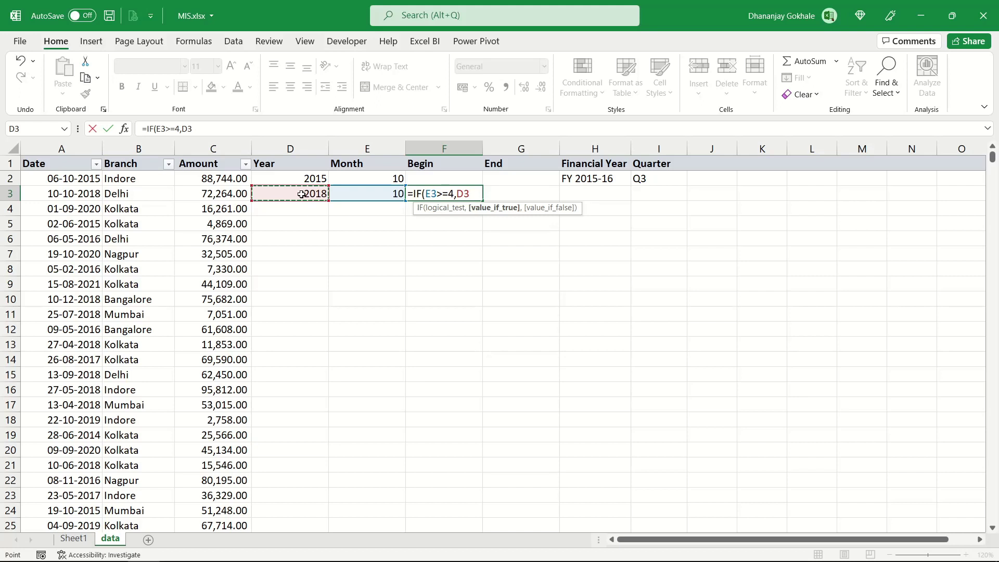
type(",")
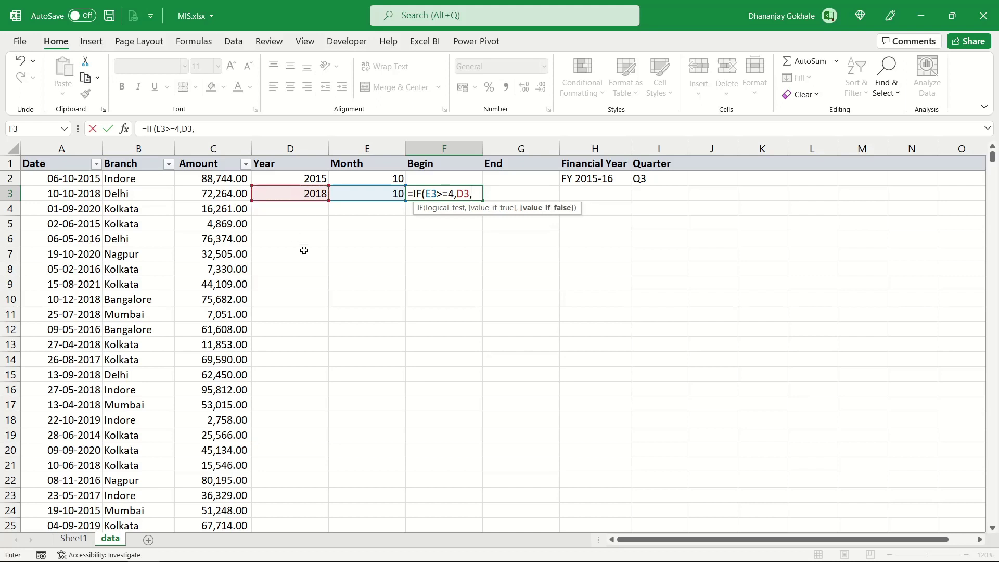
left_click(300, 194)
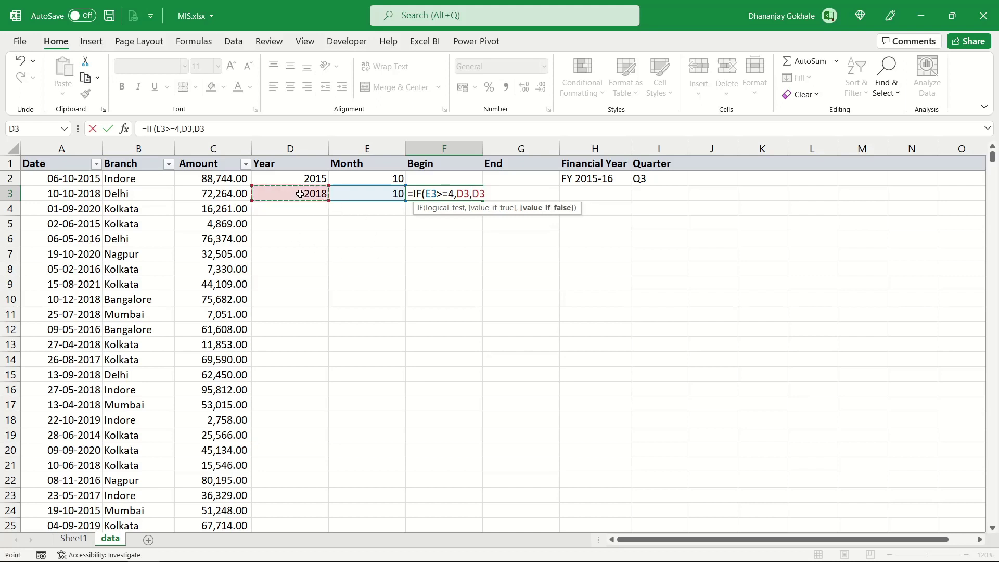
type("-1)")
key("Return")
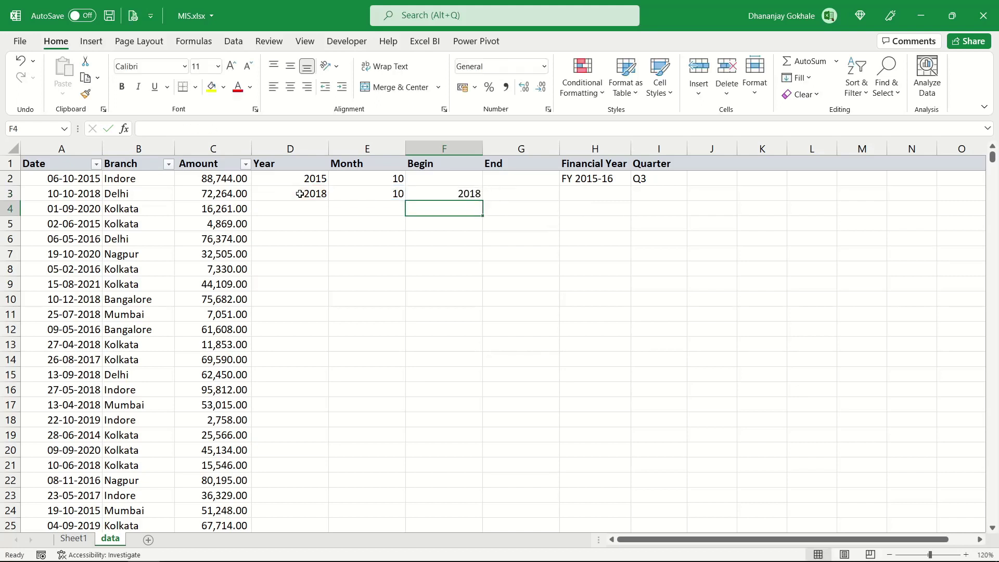
Enter =F3+1 in G3 so the End year shows 2019.
key("Up")
key("Right")
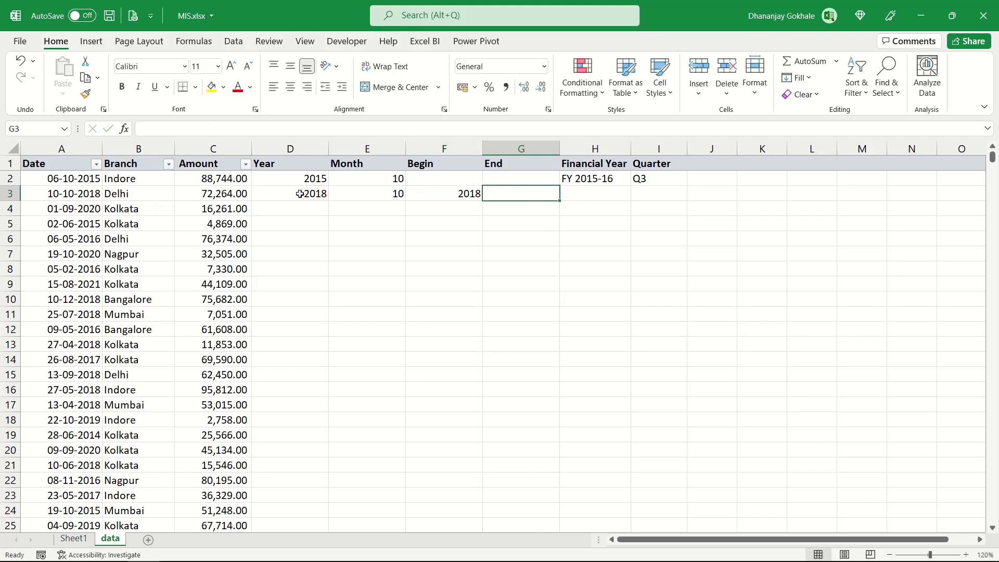
type("=")
key("Left")
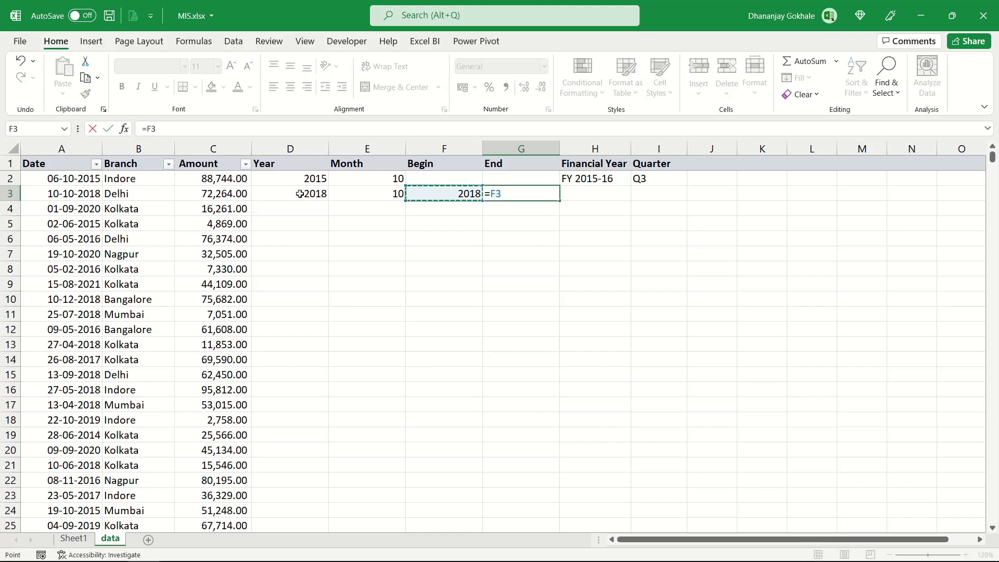
type("+1")
key("Return")
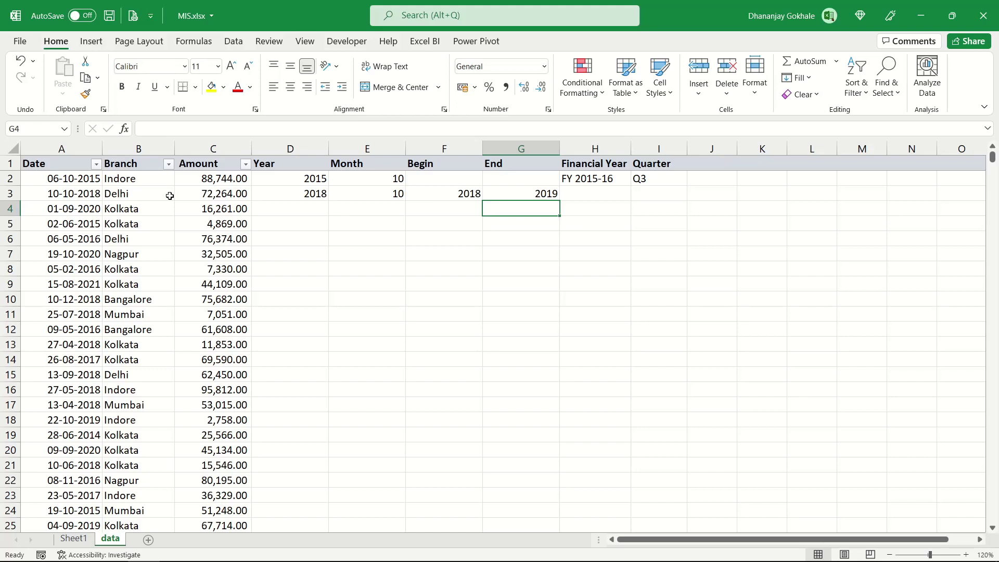
Enter ="FY "&F3 in H3 so the Financial Year shows FY 2018.
left_click(581, 193)
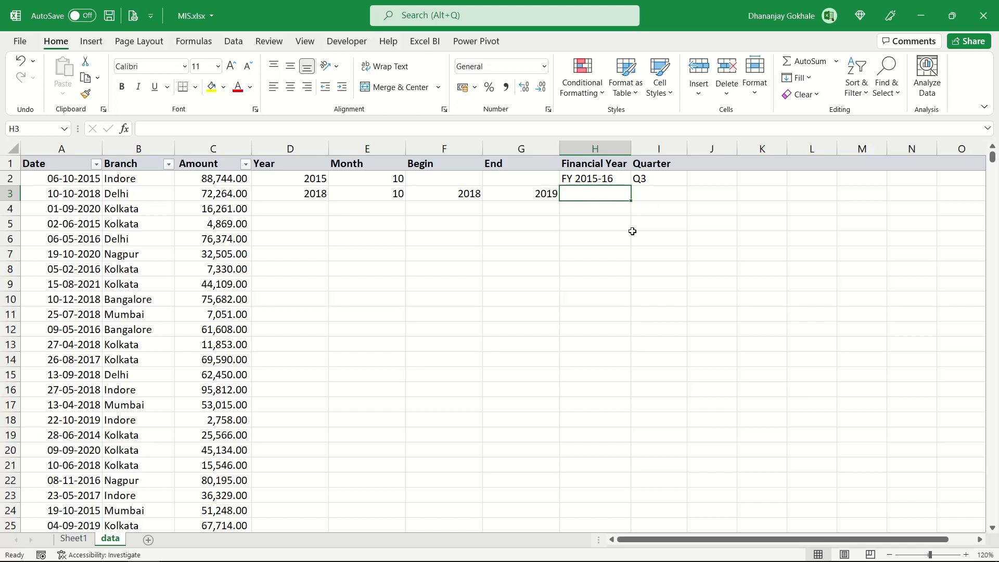
type("=")
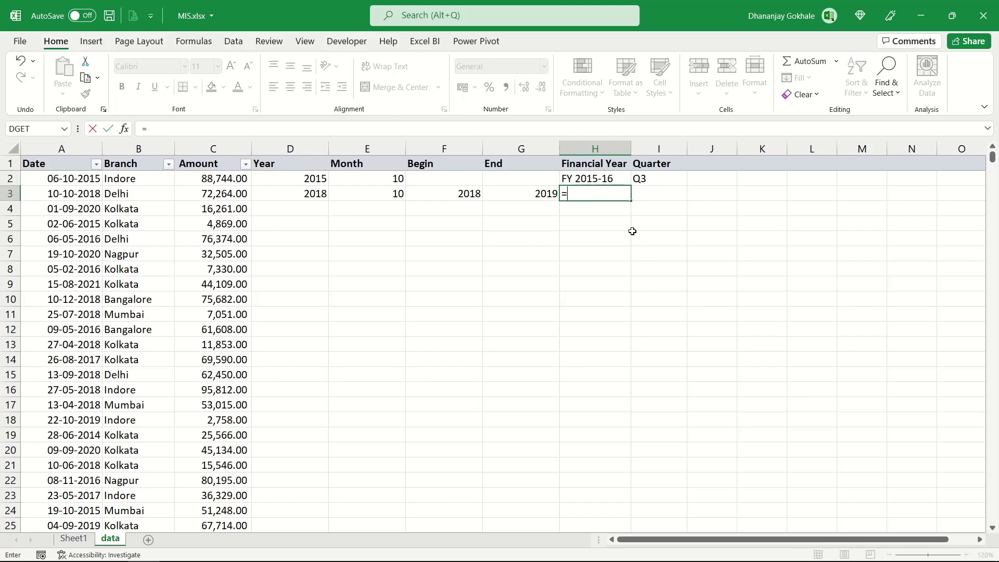
type("\"\"")
key("Left")
key("Right")
key("F2")
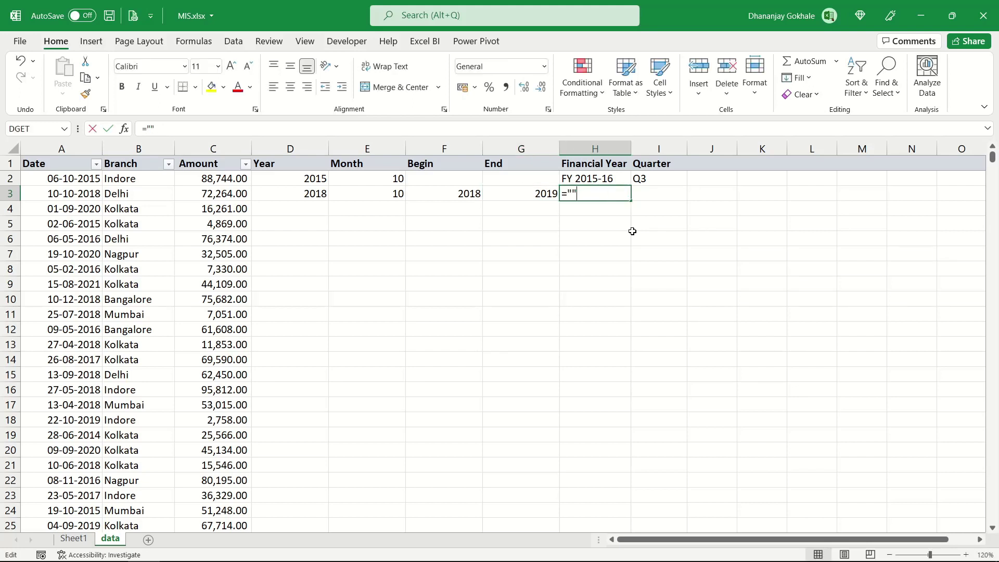
type("FY")
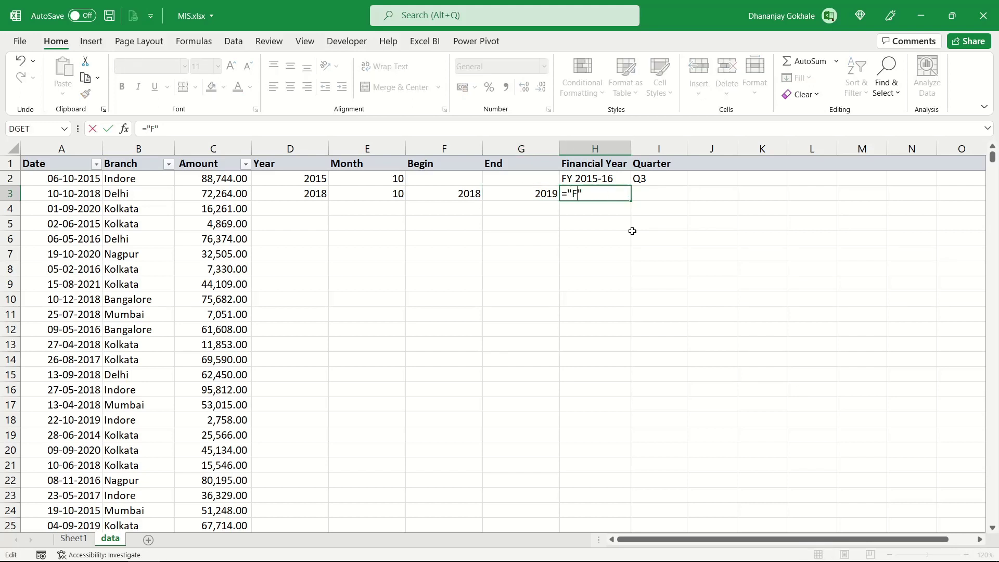
type(" \"&")
left_click(449, 193)
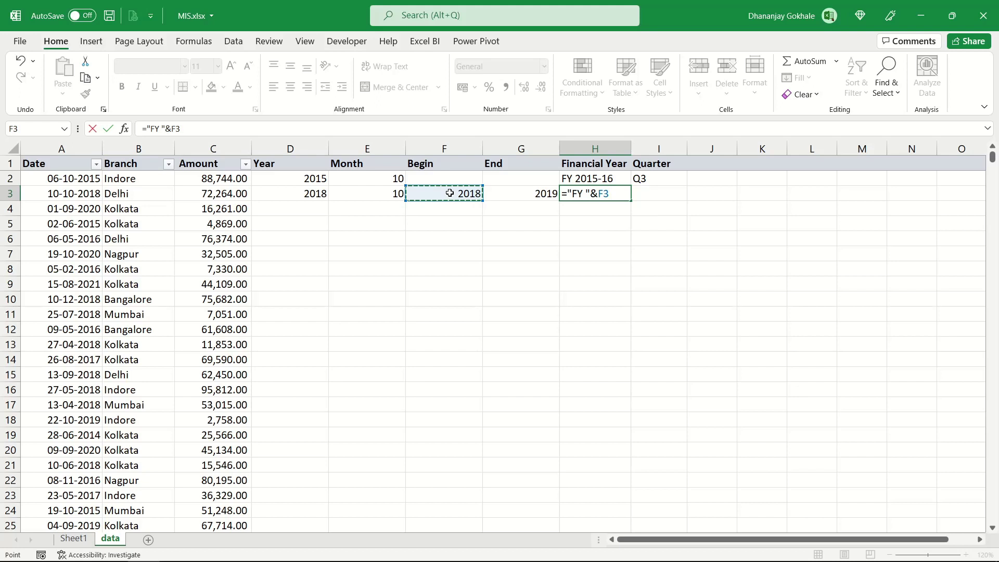
key("Return")
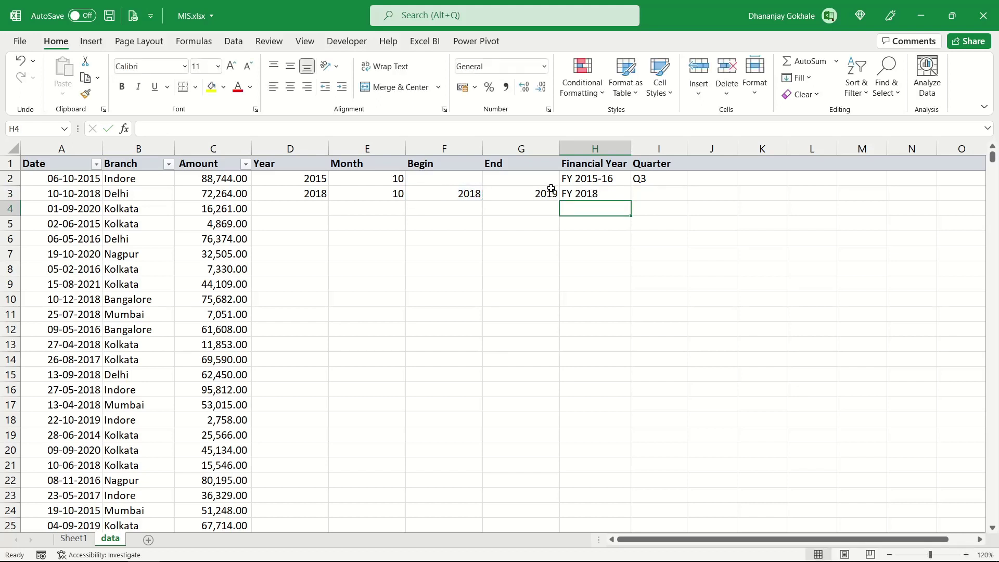
Append &"-" to H3's formula so it shows FY 2018-.
left_click(592, 194)
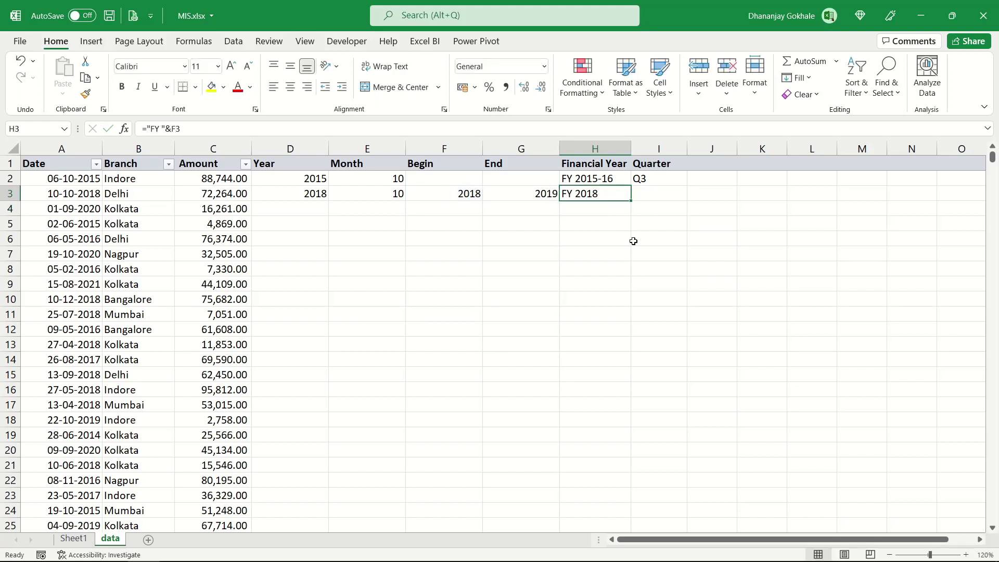
key("F2")
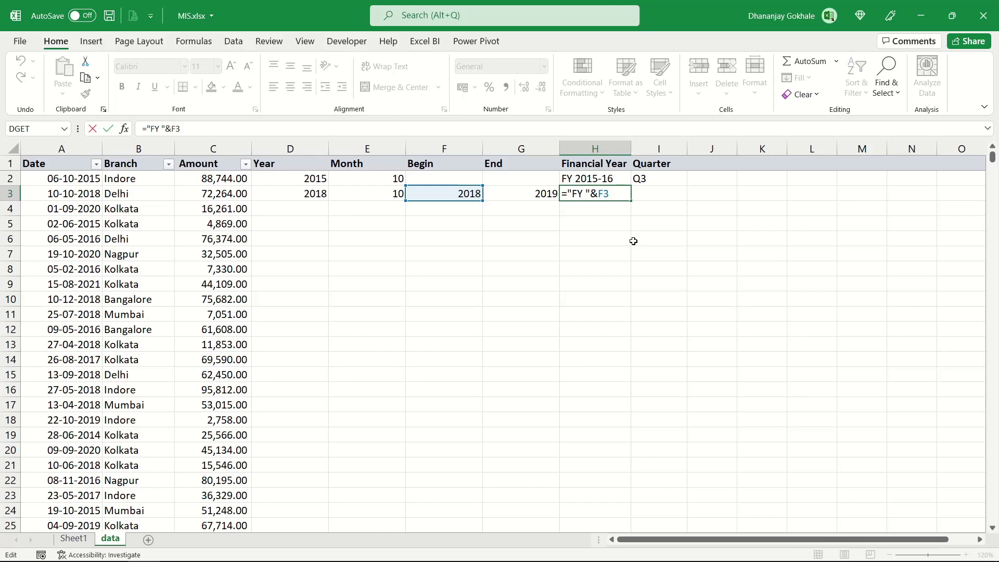
type("&\"\"")
key("Left")
type("-")
key("Return")
key("Up")
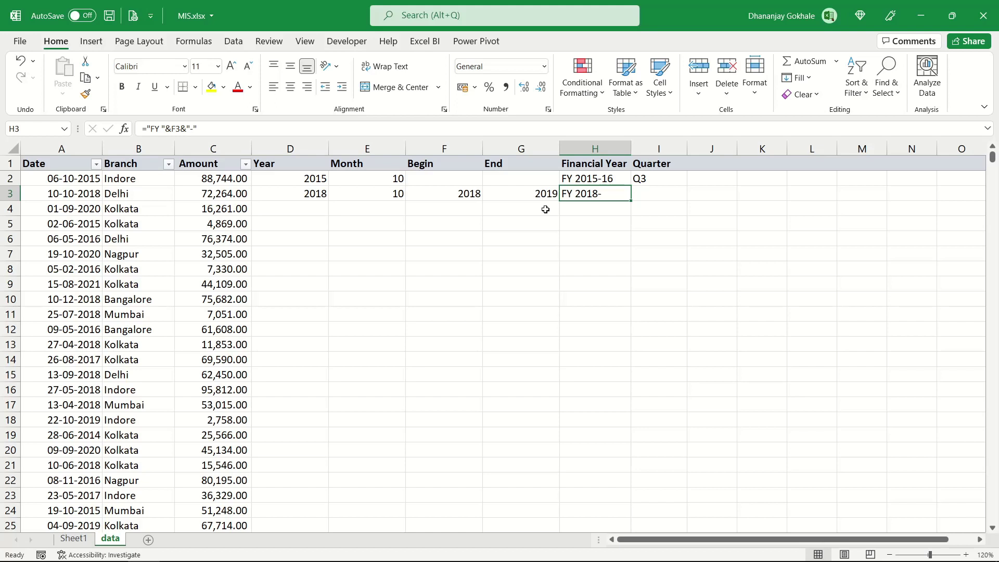
key("Down")
key("Up")
Append &MOD(G3,100) to H3 so it reads FY 2018-19, then select D3:H3.
key("F2")
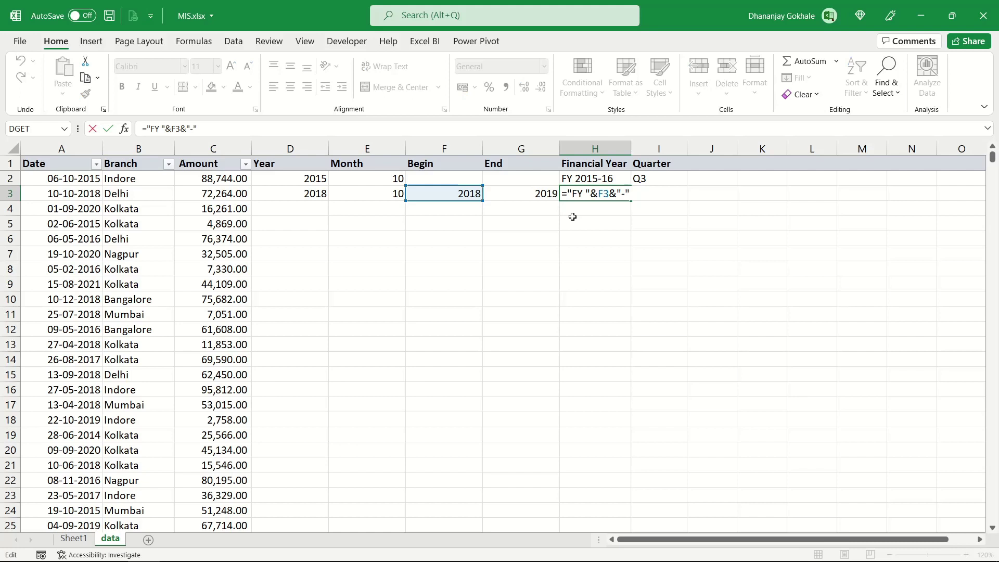
type("&MOD(")
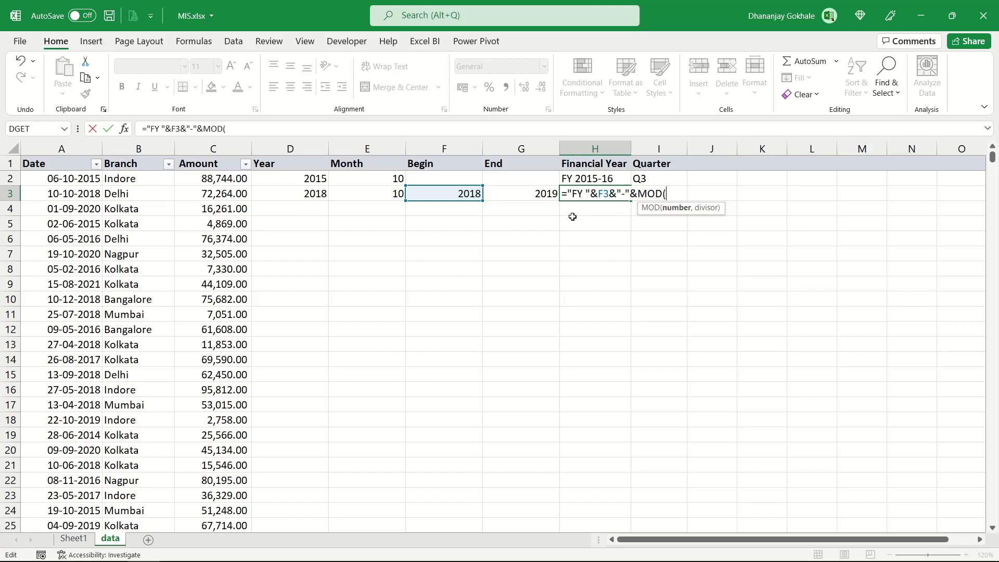
left_click(528, 194)
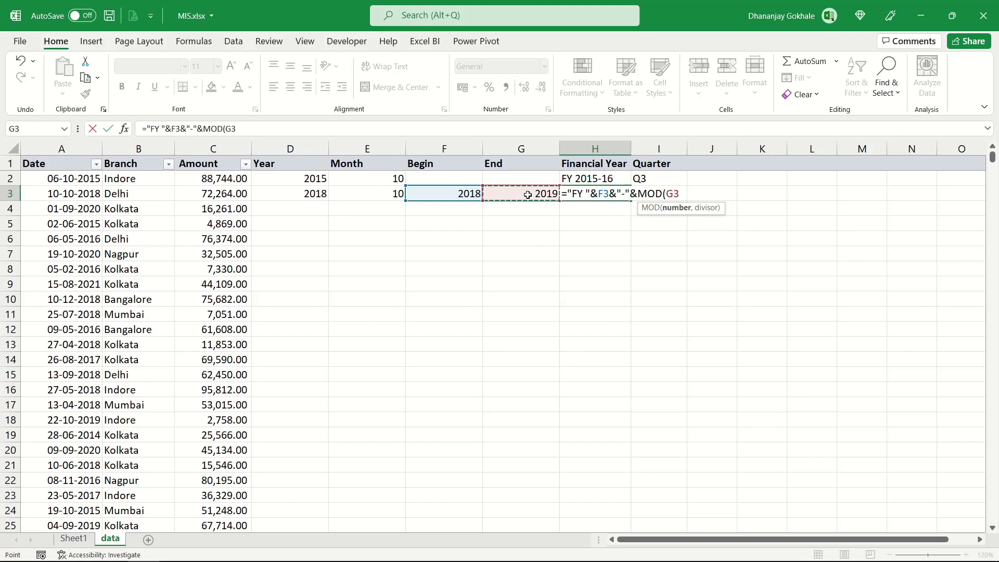
type(",100")
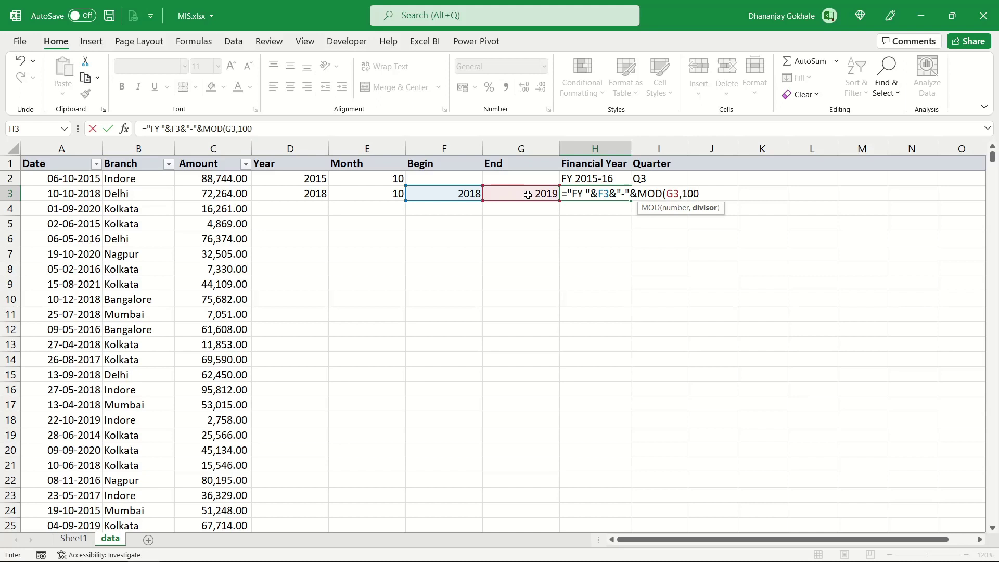
type(")")
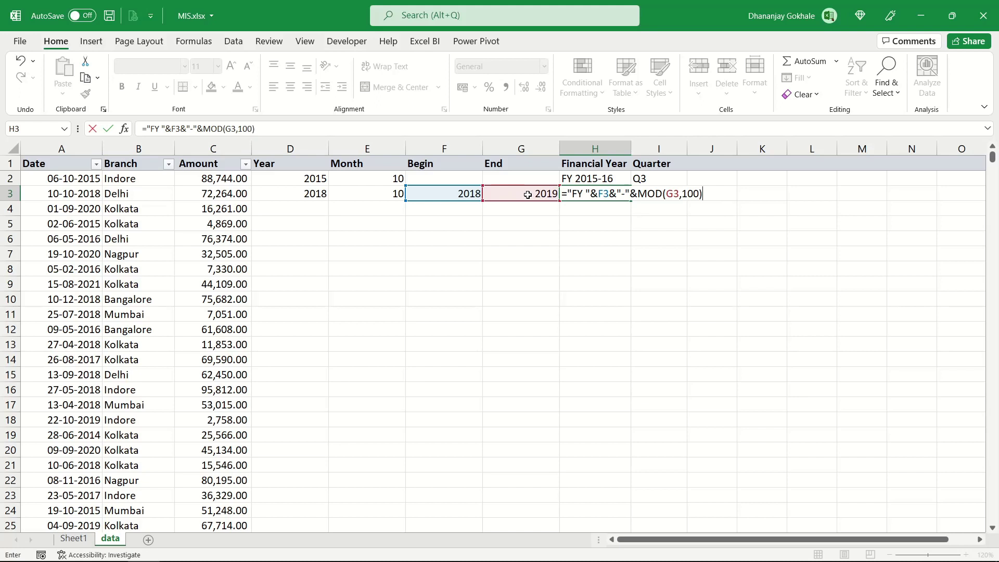
key("Return")
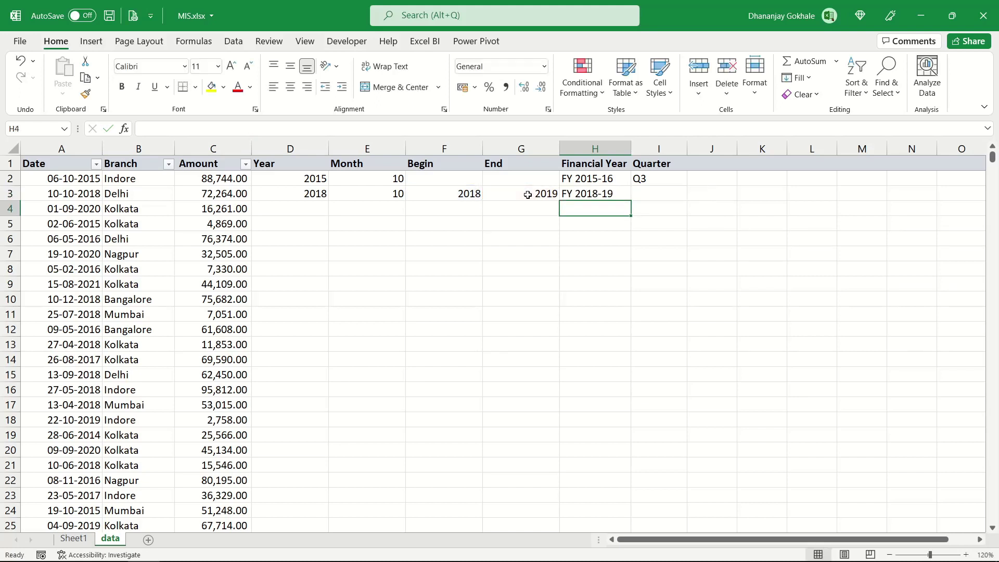
left_click(607, 196)
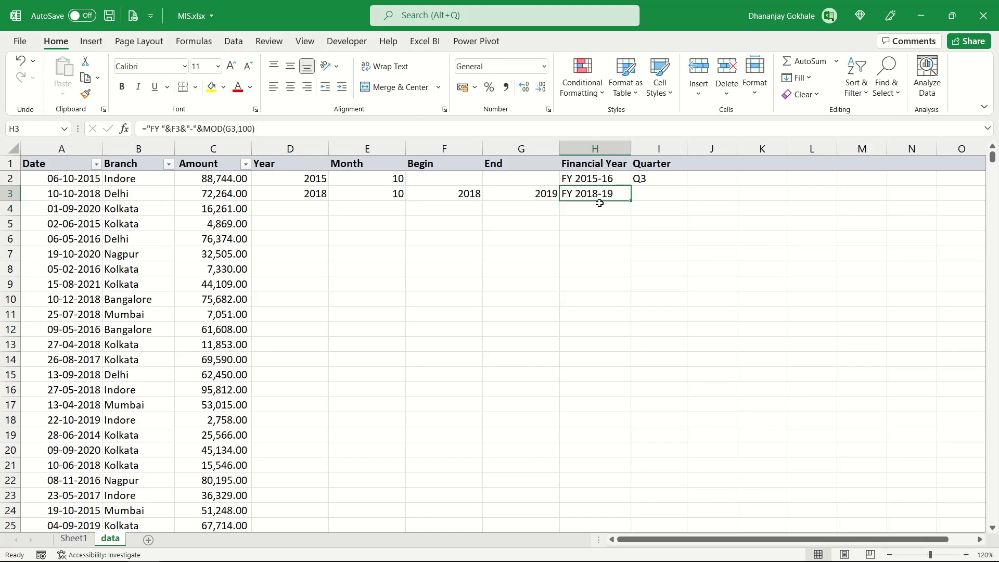
left_click_drag(319, 195, 574, 195)
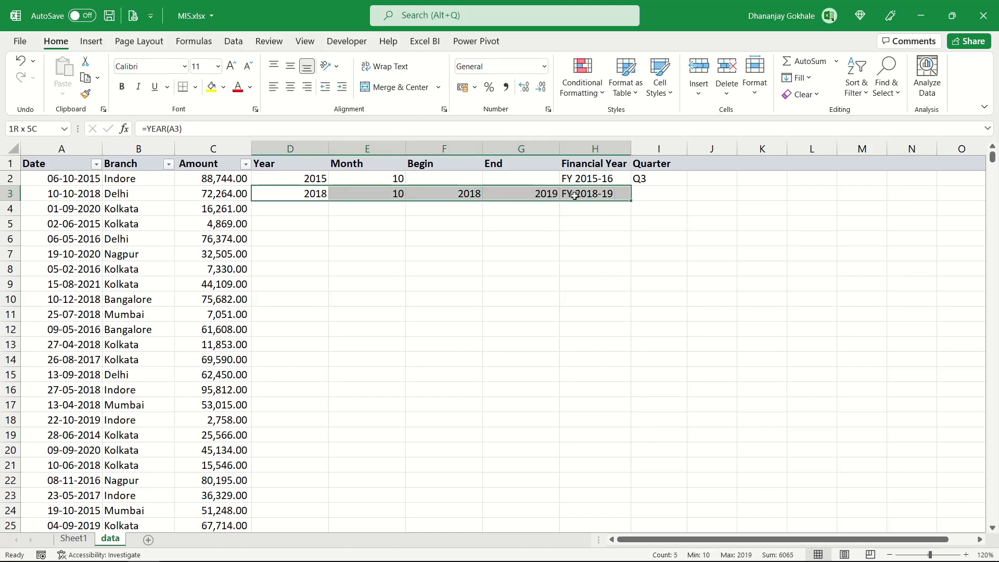
Copy the D3:H3 formulas down into rows 4 through 15.
key("ctrl+c")
key("shift+Down")
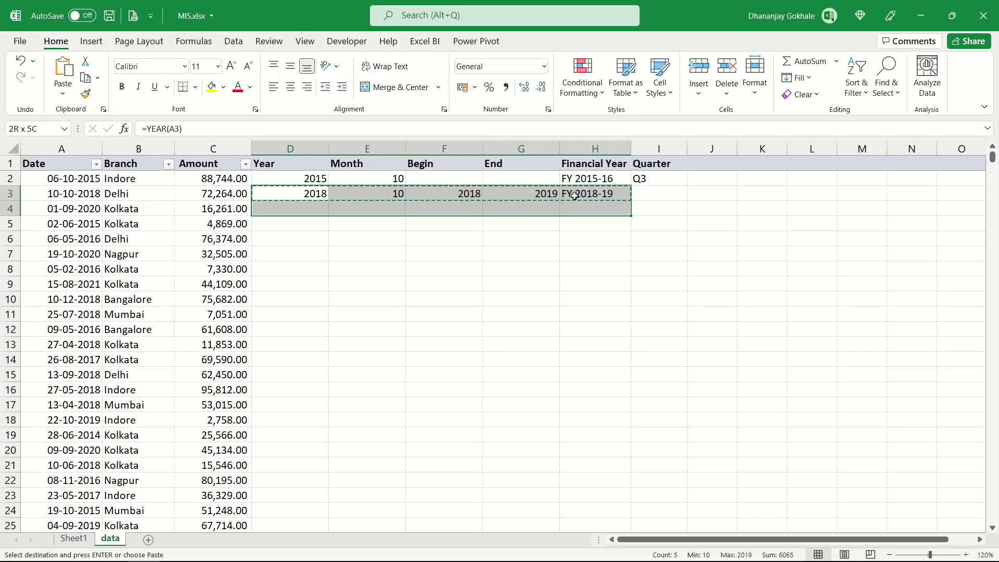
key("shift+Down")
key("shift+Down")
key("shift+Down")
key("shift+Down")
key("shift+Down")
key("shift+Down")
key("shift+Down")
key("shift+Down")
key("shift+Down")
key("shift+Down")
key("shift+Down")
key("ctrl+v")
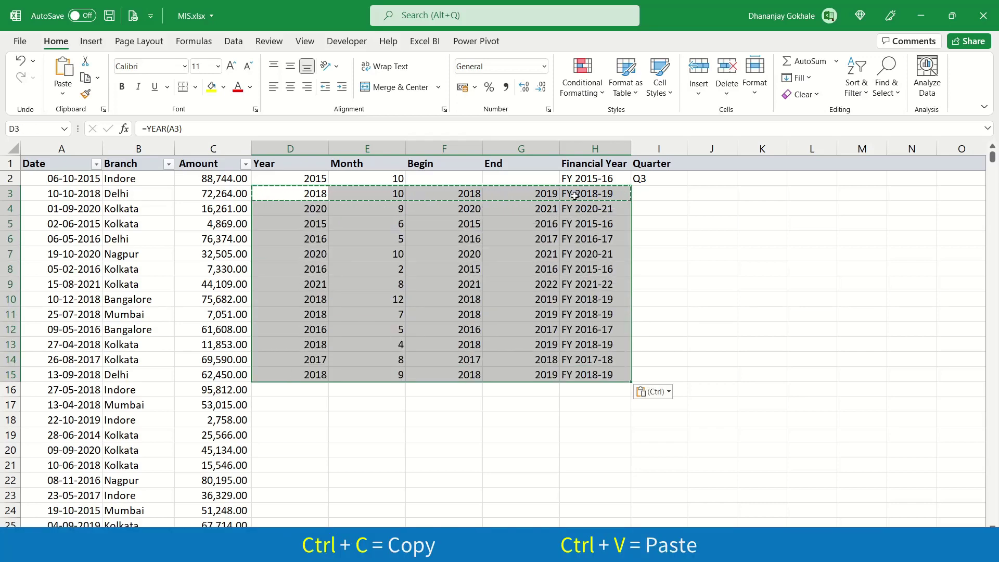
key("Down")
key("Escape")
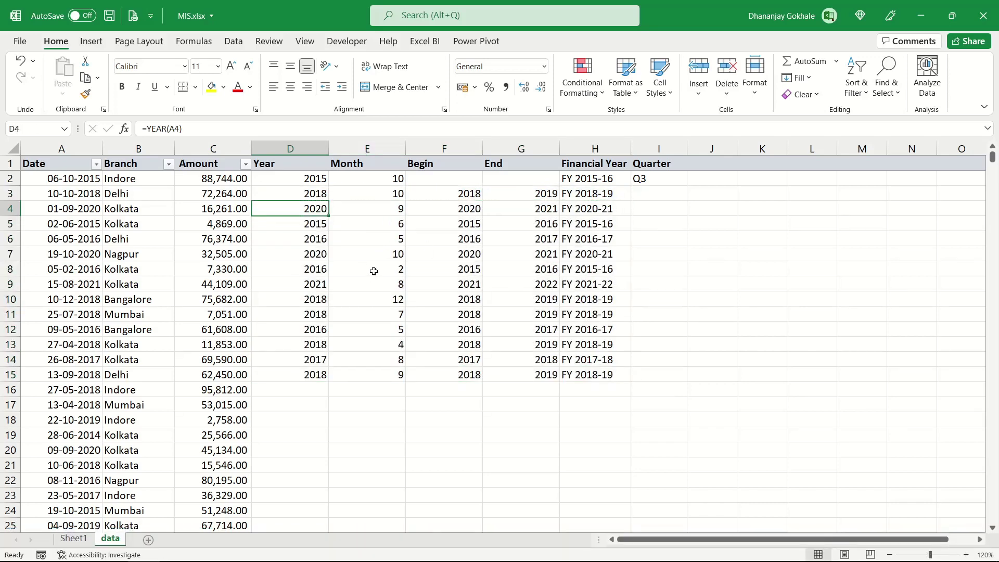
Check row 8's Month against its date in A8 and save the workbook.
left_click(374, 271)
left_click(74, 268)
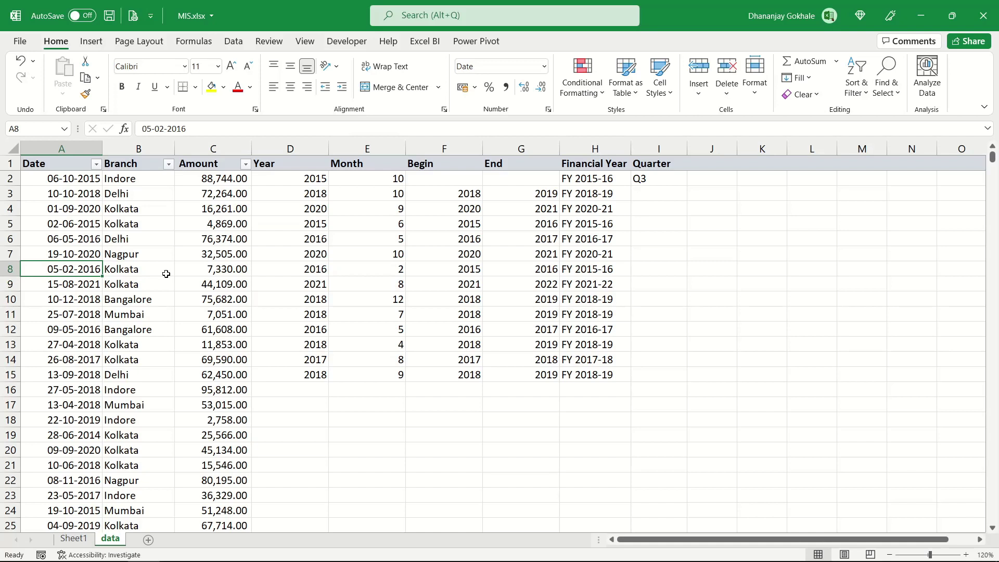
key("ctrl+s")
left_click(655, 195)
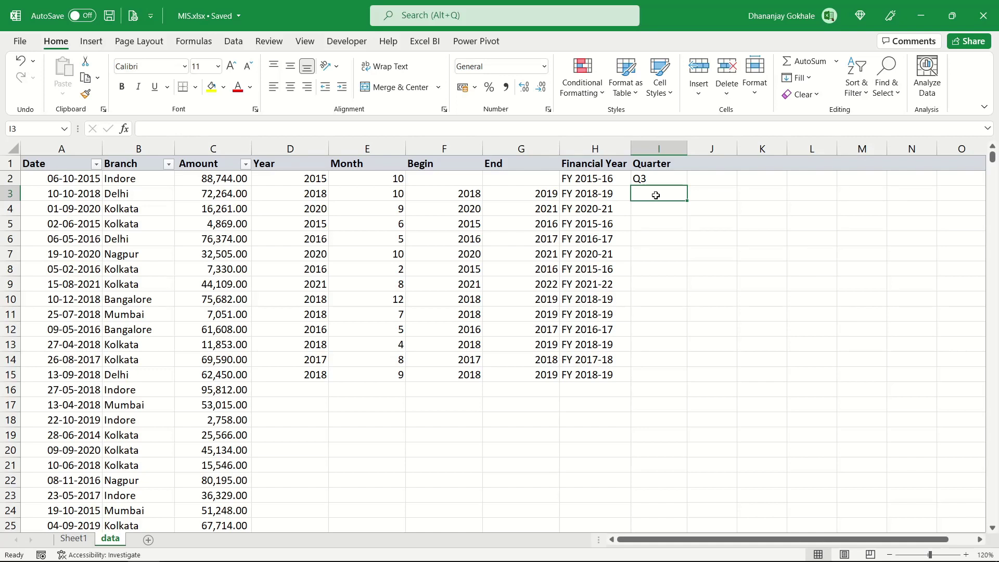
Type =IFS(E3>9,"Q3",E3>6,"Q2",E3>3,"Q1",TRUE,"Q4") in I3 for the quarter label.
type("=IFS(")
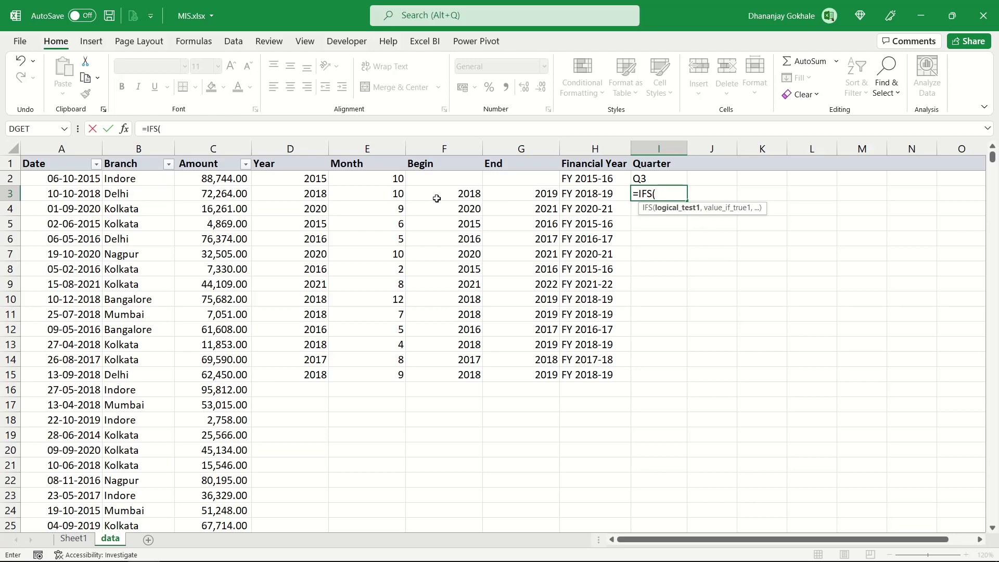
left_click(400, 194)
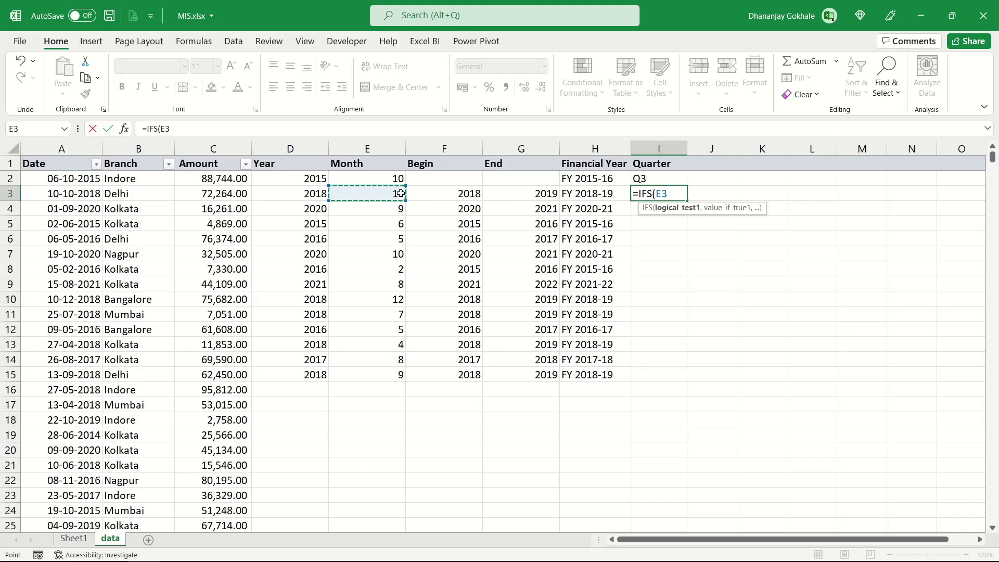
type(">9,")
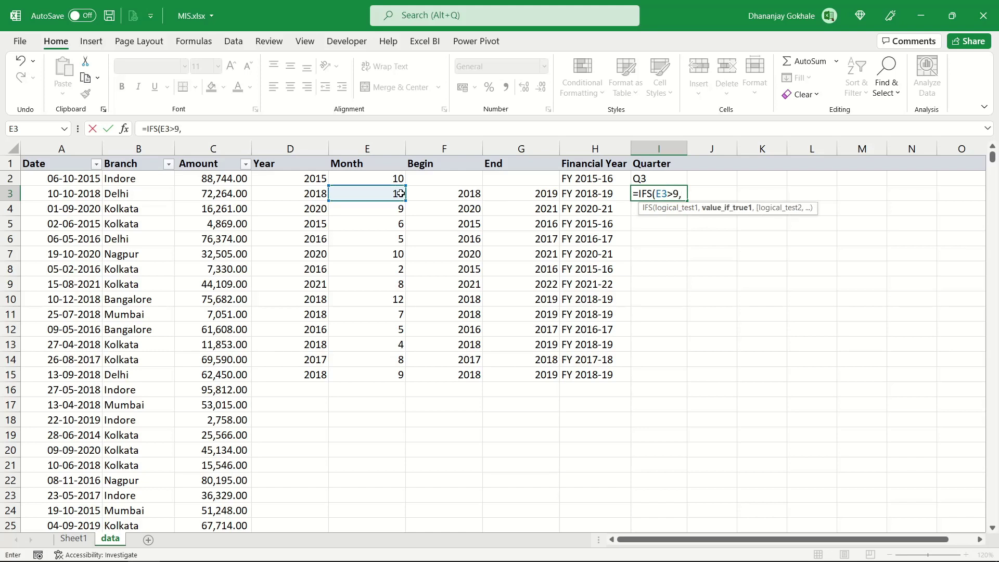
type("\"Q3\",")
left_click(401, 194)
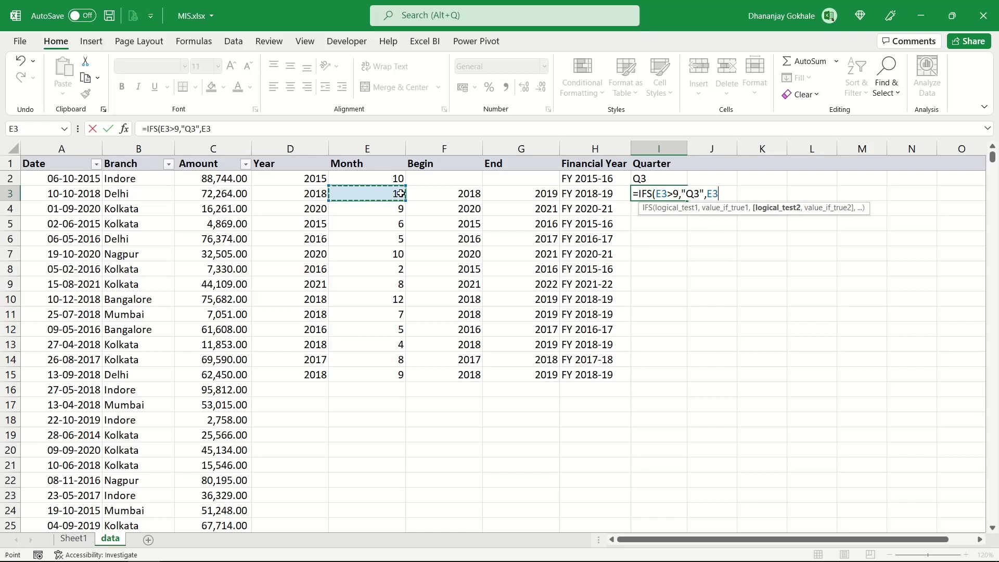
type(">6,\"Q")
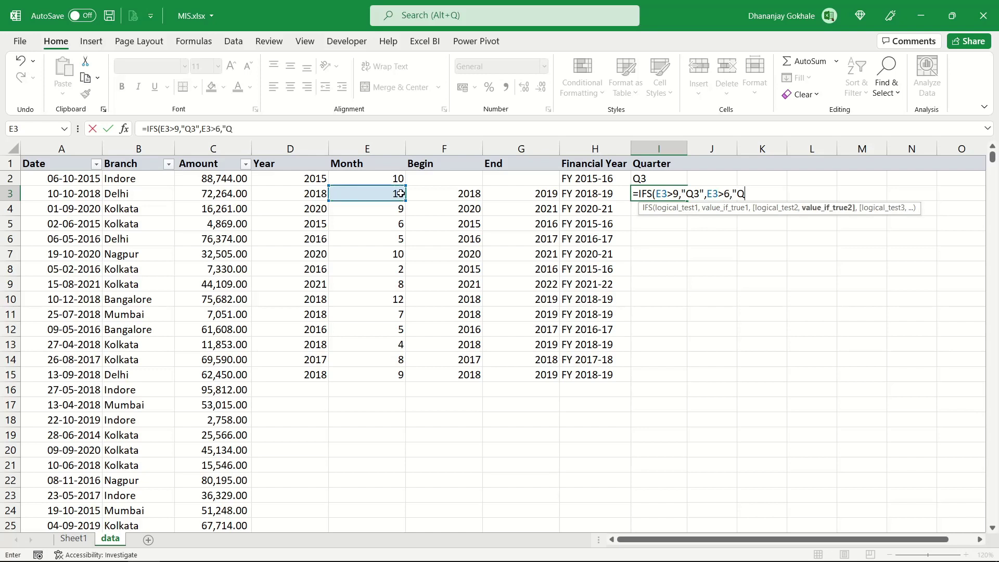
type("2\",")
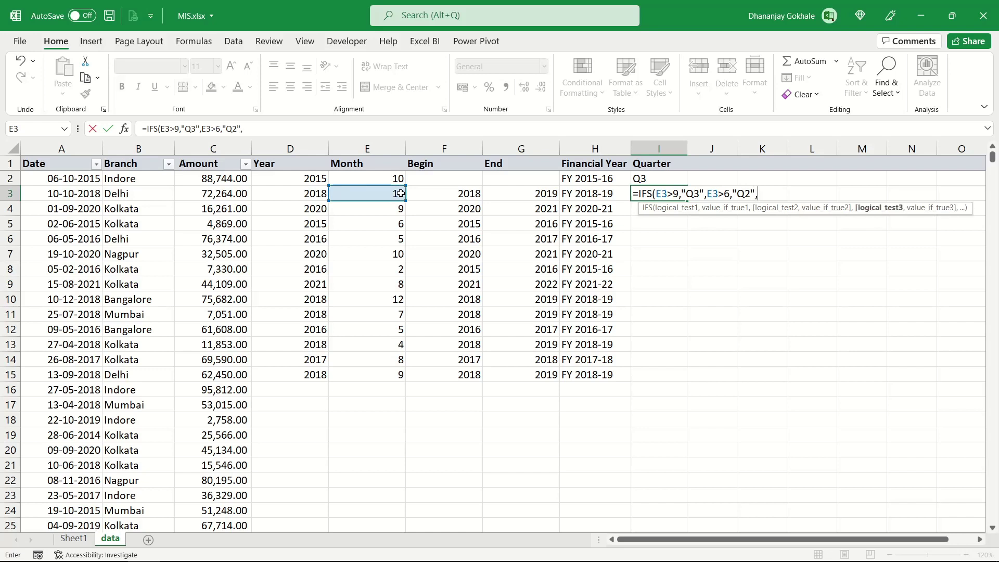
left_click(400, 193)
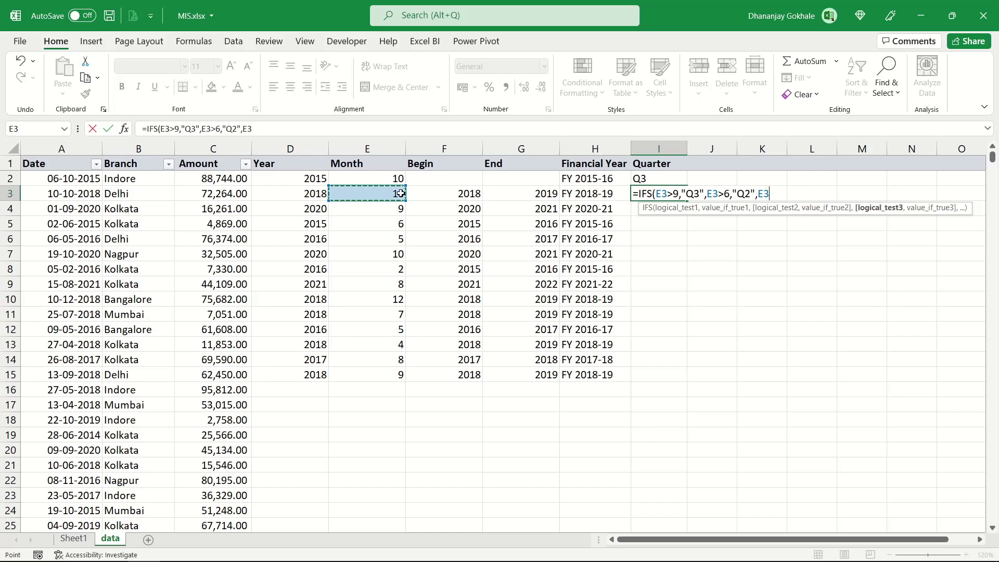
type(">3,\"")
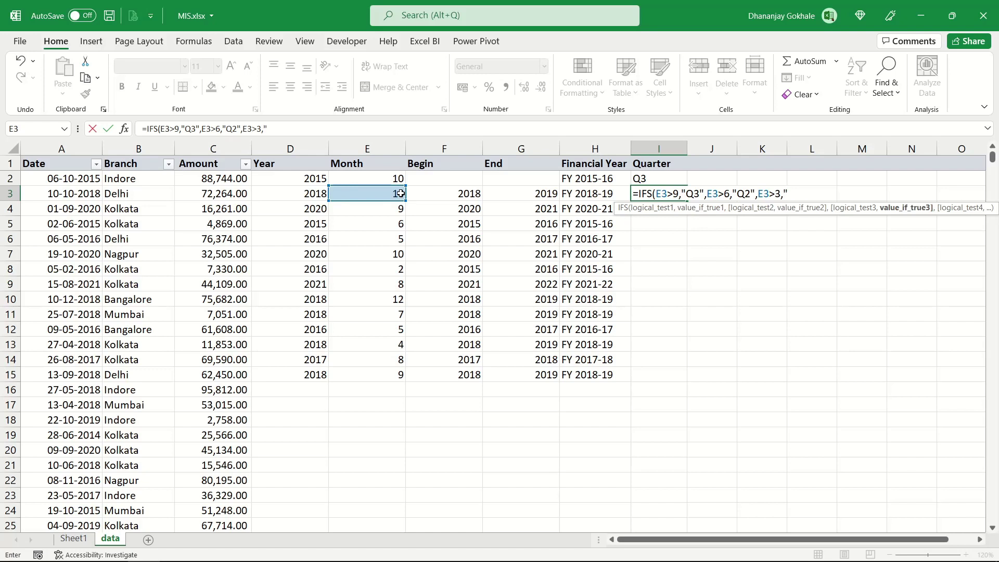
type("Q1\",")
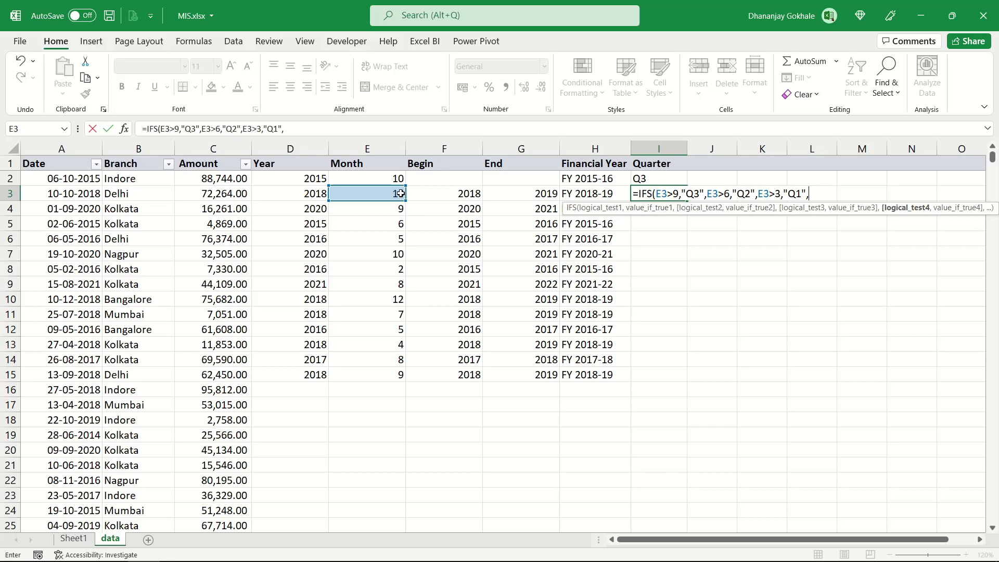
type("TRUE")
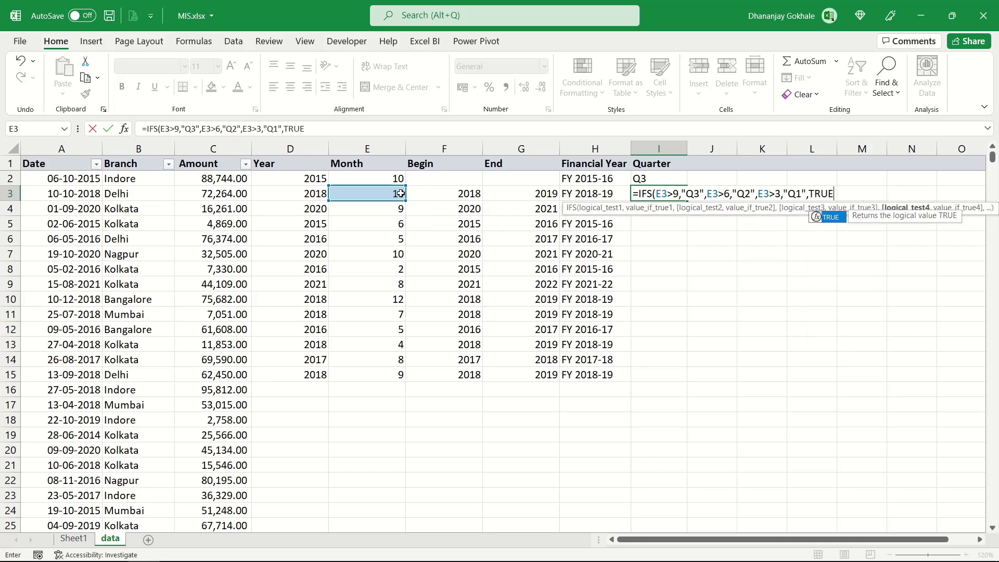
type(",")
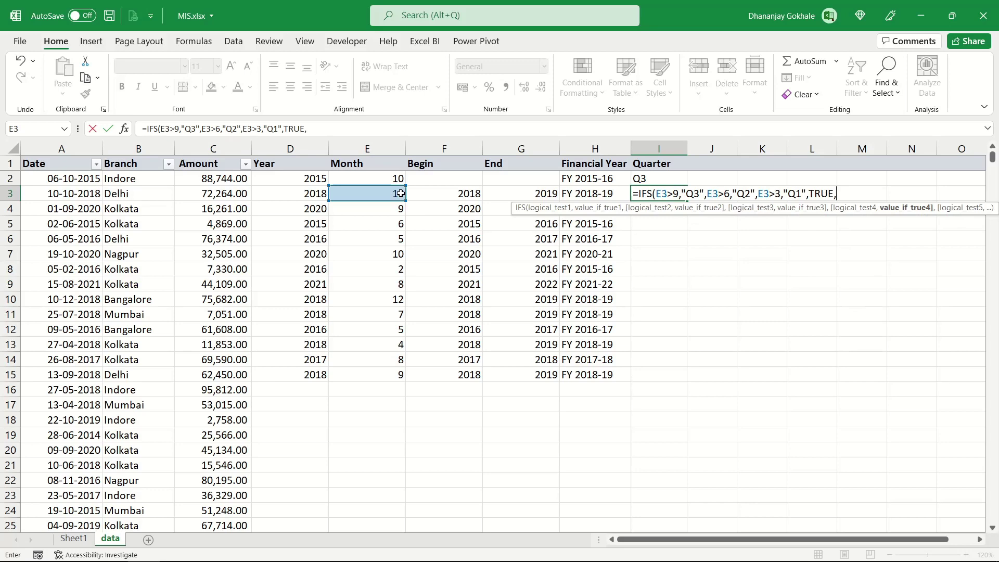
type("\"Q4\")")
Fill the Quarter formula from I3 down to row 15, check the results, and save the workbook.
key("Return")
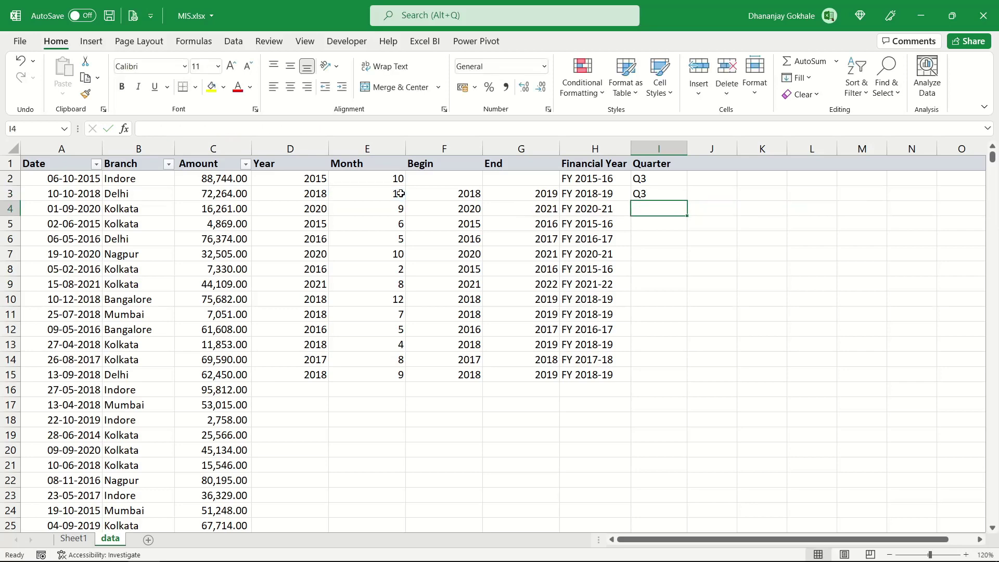
key("Up")
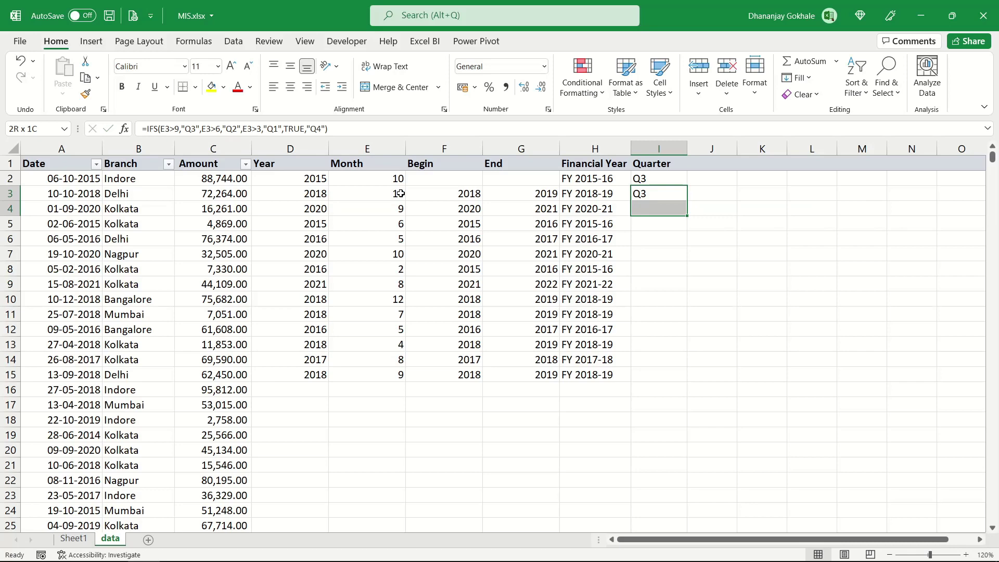
key("shift+Down")
key("shift+Down")
key("shift+Down")
key("shift+Down")
key("shift+Down")
key("shift+Down")
key("shift+Down")
key("shift+Down")
key("shift+Down")
key("shift+Down")
key("shift+Down")
key("ctrl+d")
key("Down")
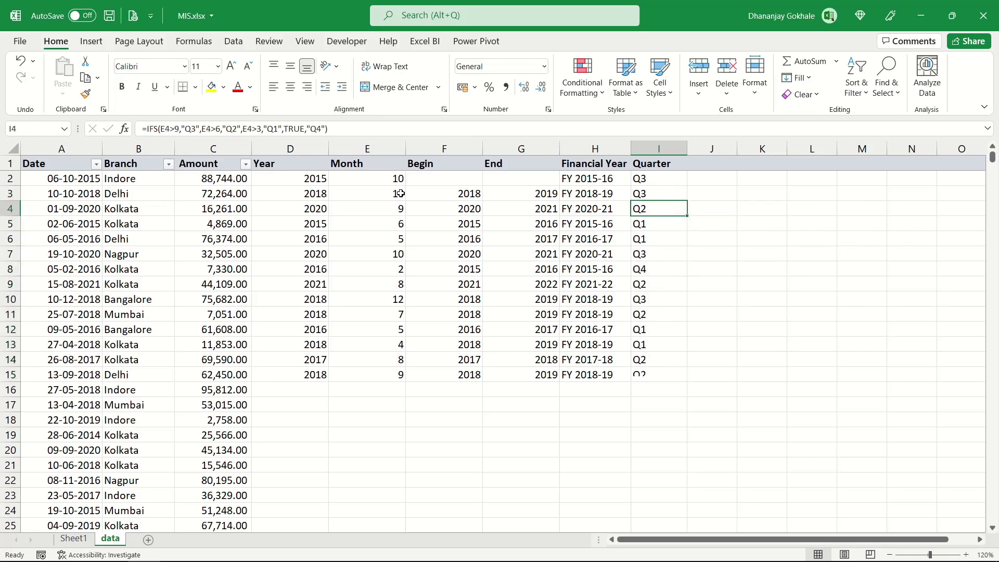
key("shift+space")
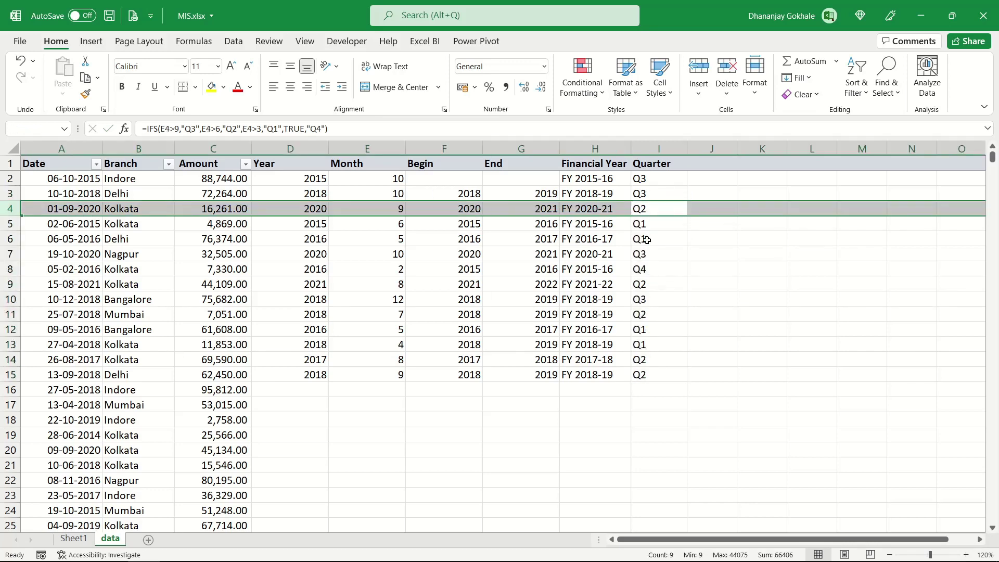
left_click(647, 222)
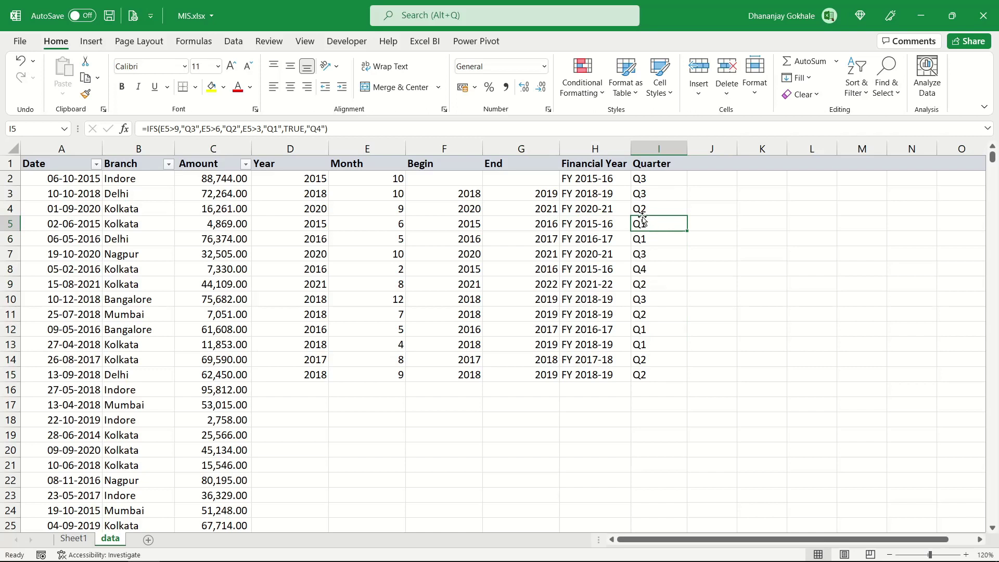
left_click(655, 378)
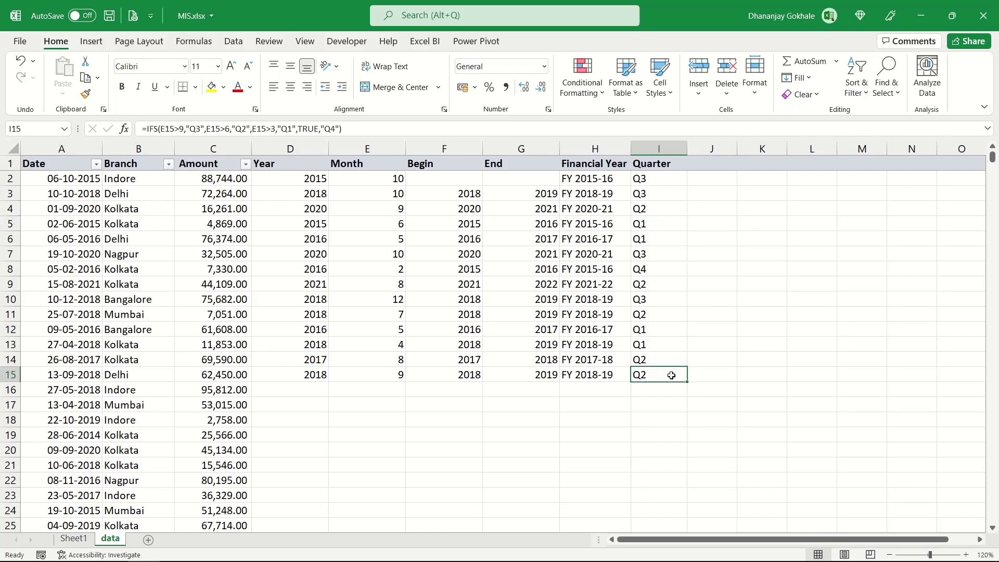
key("ctrl+s")
Clear the sample formulas in D4:I15.
left_click(314, 211)
key("ctrl+shift+Down")
key("ctrl+shift+Right")
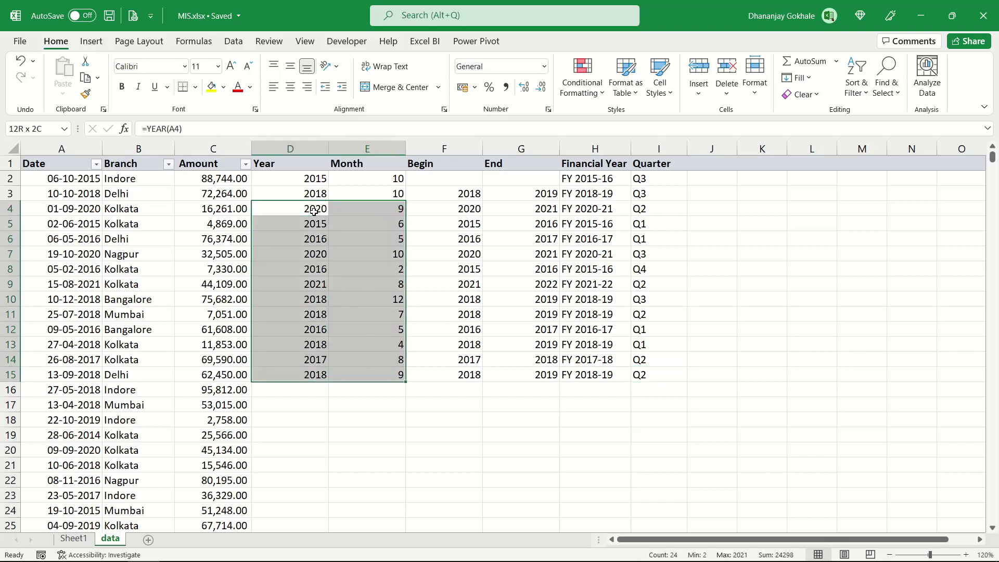
key("Delete")
Copy row 3's Year to Quarter formulas (D3:I3) into row 2.
key("shift+Up")
key("shift+Right")
key("shift+Right")
key("shift+Right")
key("shift+Right")
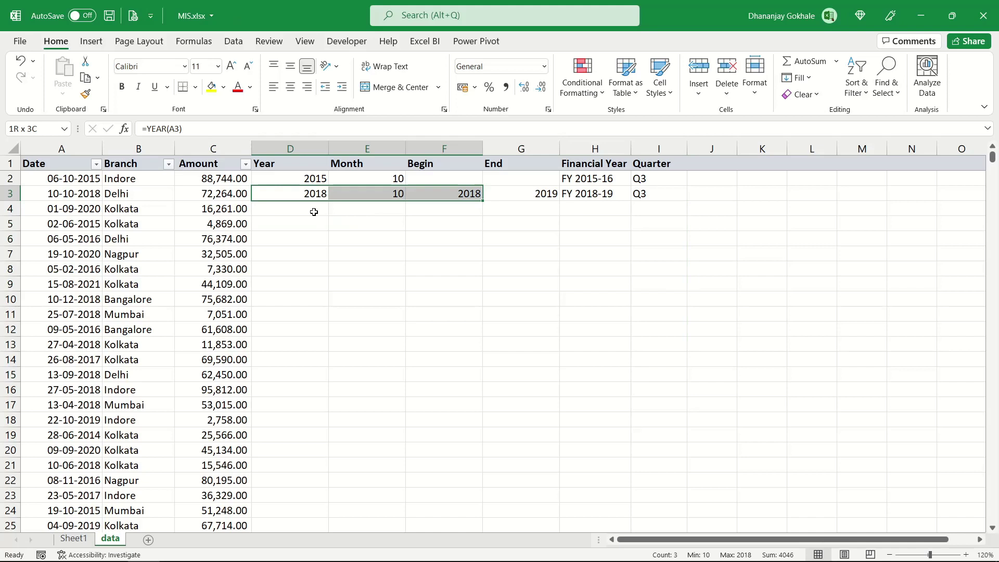
key("ctrl+c")
key("Up")
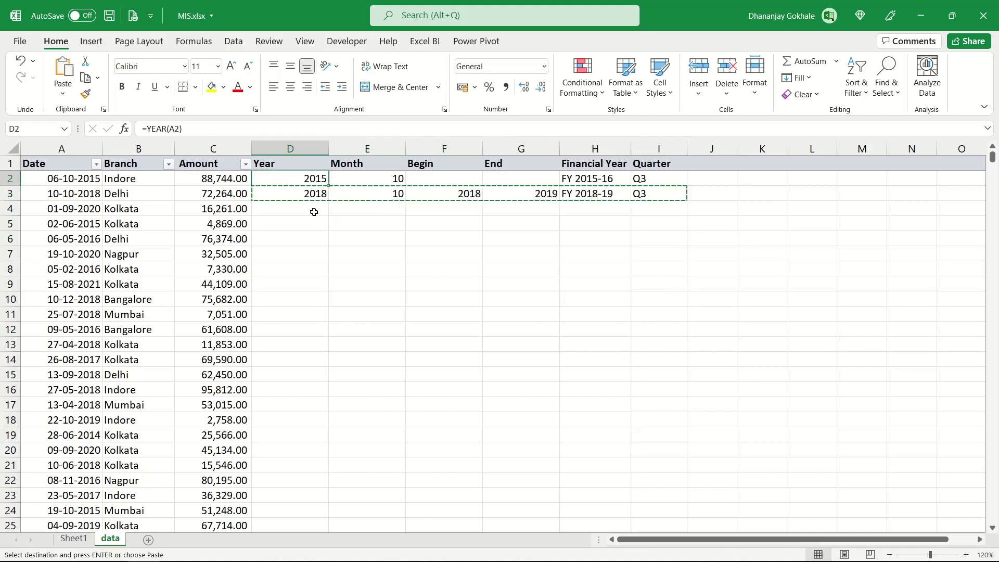
key("ctrl+v")
key("Escape")
key("Down")
Fill all six formulas down D3:I5312 to the last data row with Ctrl+D.
key("Left")
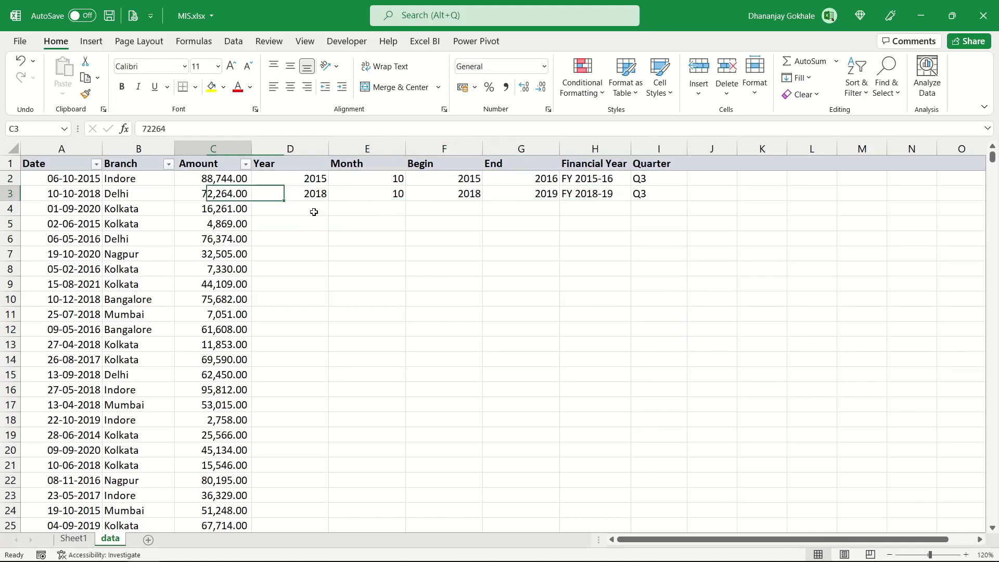
key("ctrl+Down")
key("Right")
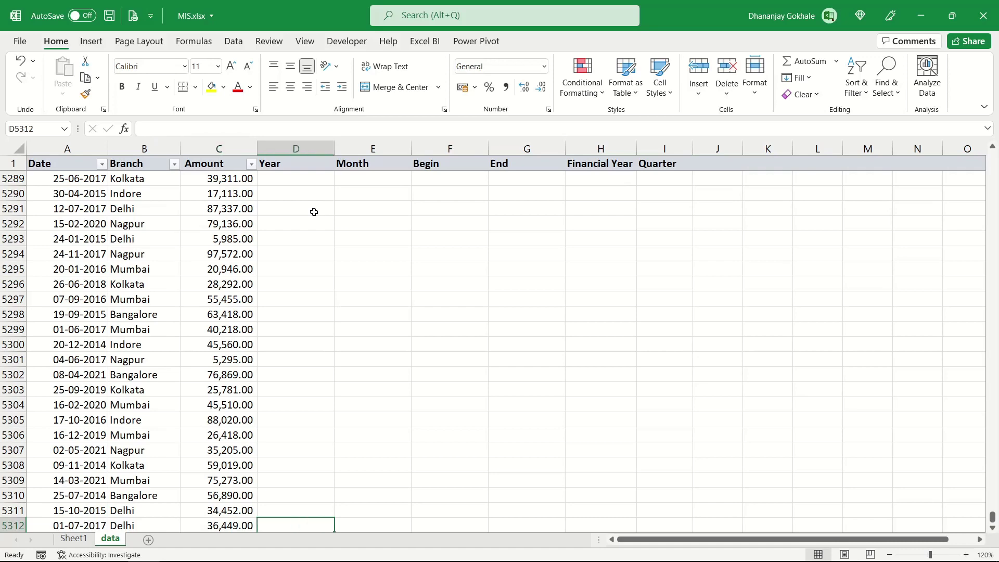
key("ctrl+shift+Up")
key("shift+Right")
key("shift+Right")
key("shift+Right")
key("shift+Right")
key("shift+Right")
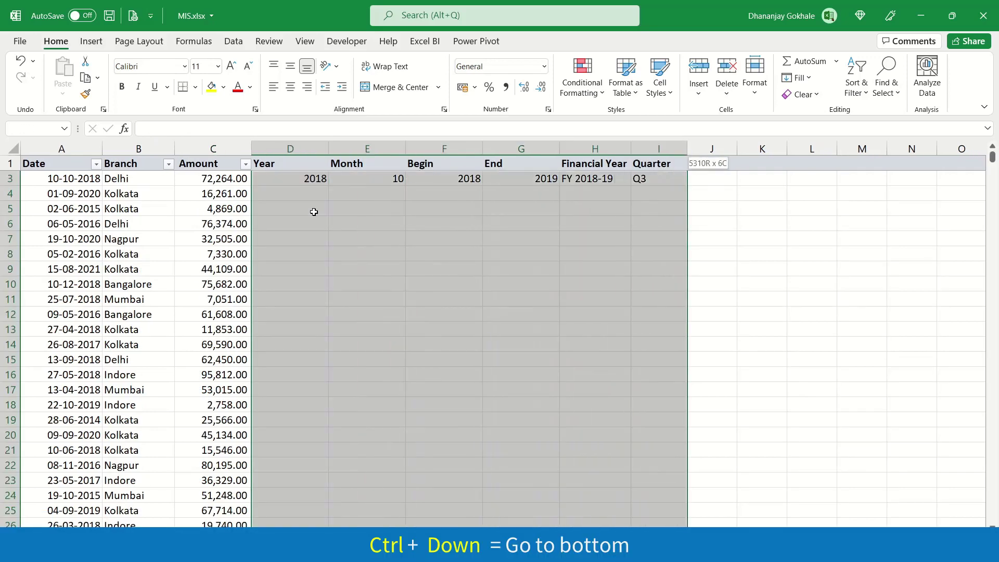
key("ctrl+d")
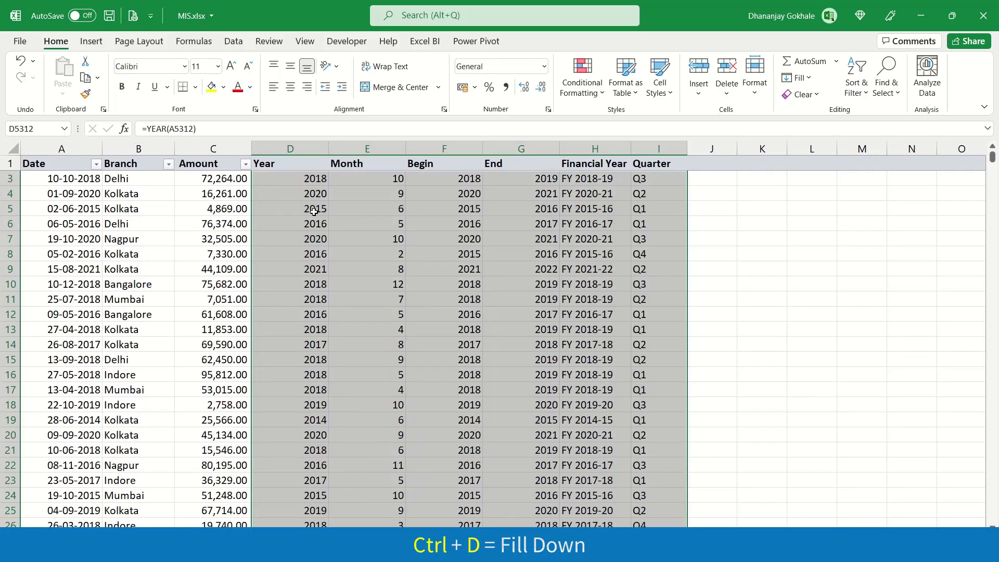
key("ctrl+Home")
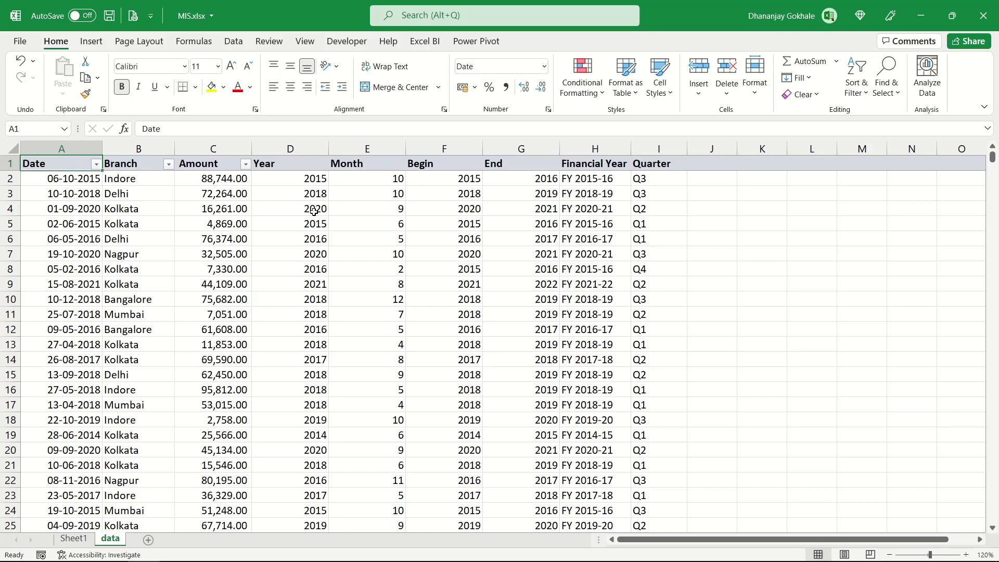
Create a PivotTable from the whole sales table on a new sheet.
key("ctrl+shift+End")
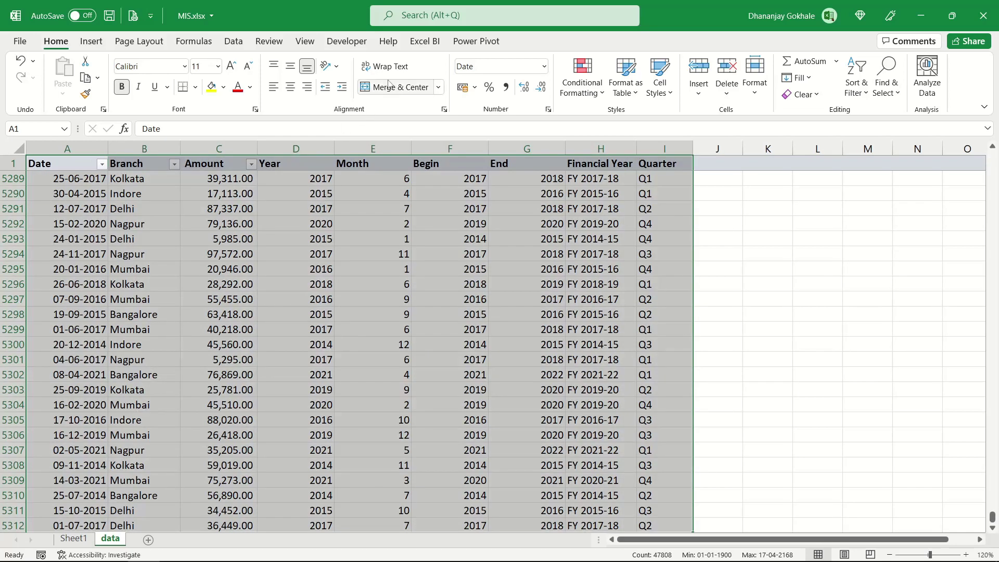
left_click(95, 43)
left_click(31, 66)
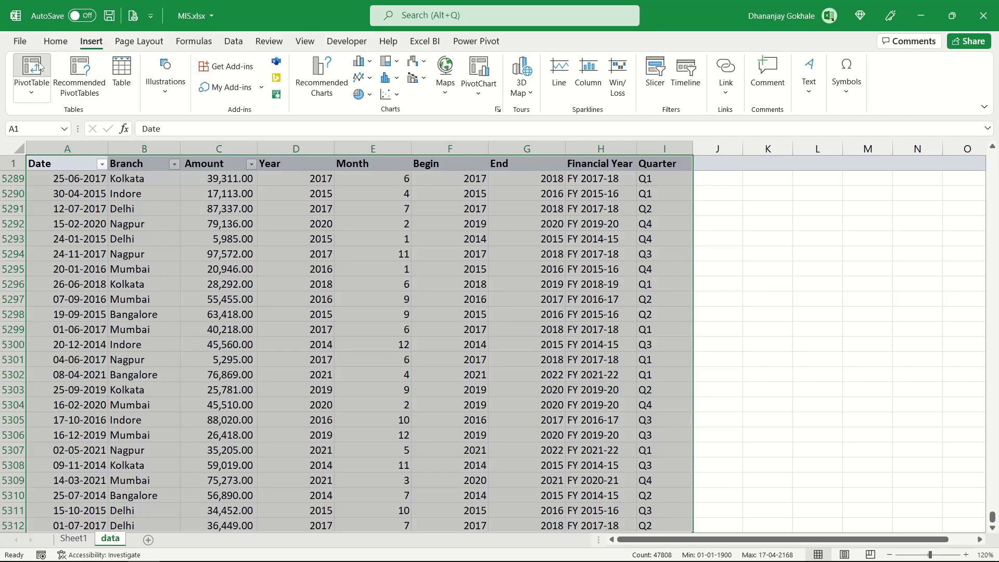
left_click(427, 463)
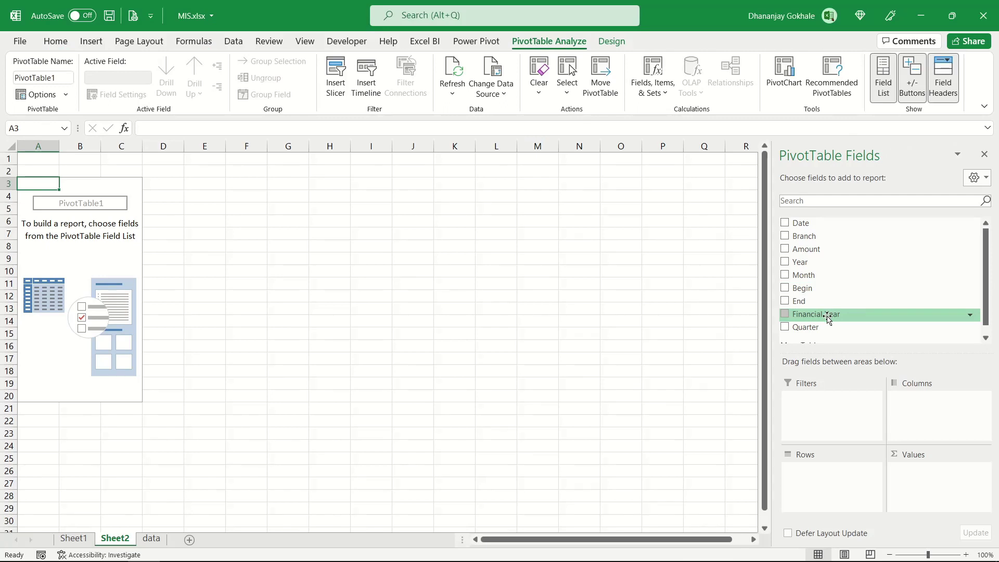
Put Financial Year in Rows, Quarter in Columns and sum Amount in Values.
left_click_drag(828, 319, 835, 493)
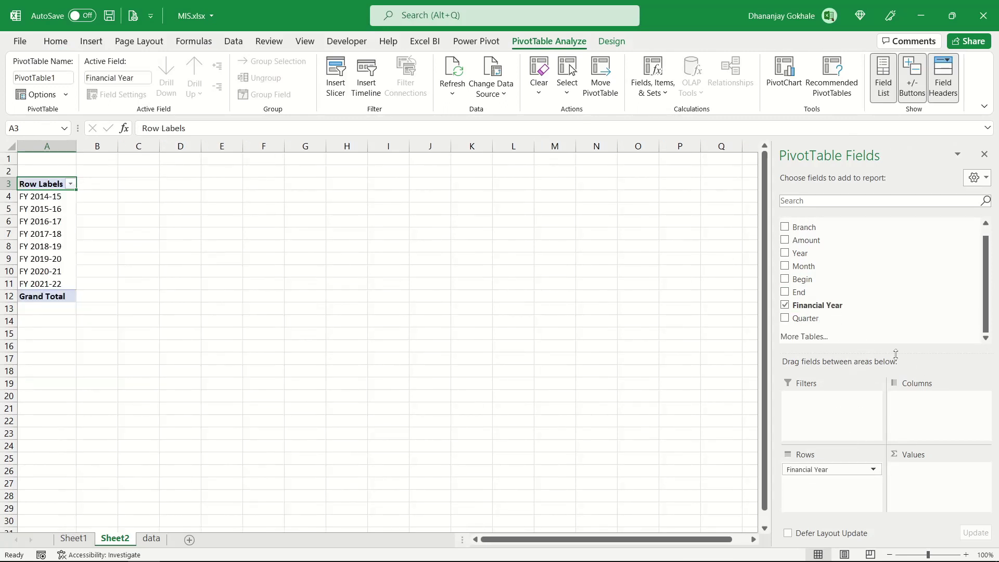
left_click_drag(808, 321, 927, 422)
left_click_drag(813, 241, 940, 495)
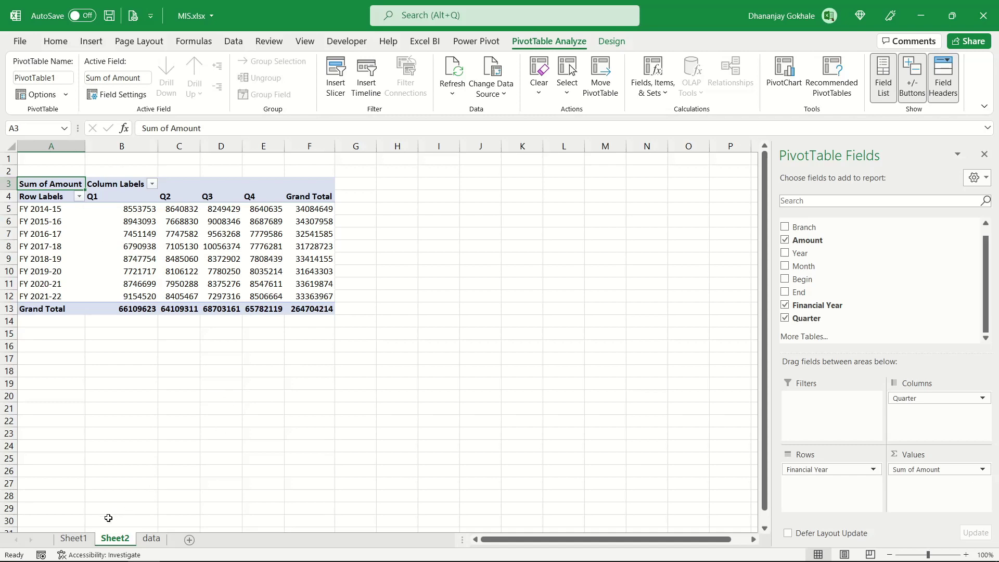
left_click(77, 540)
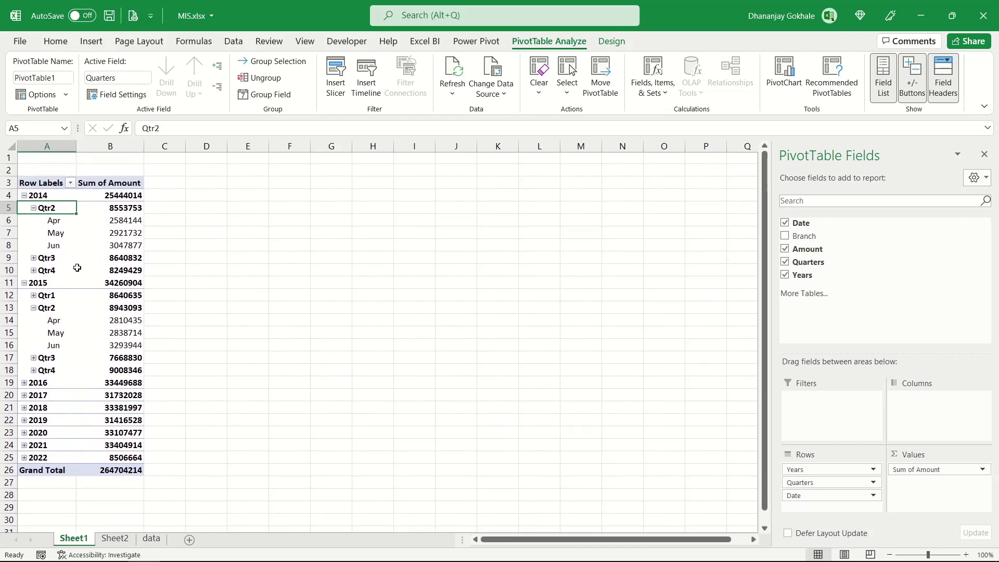
left_click(116, 541)
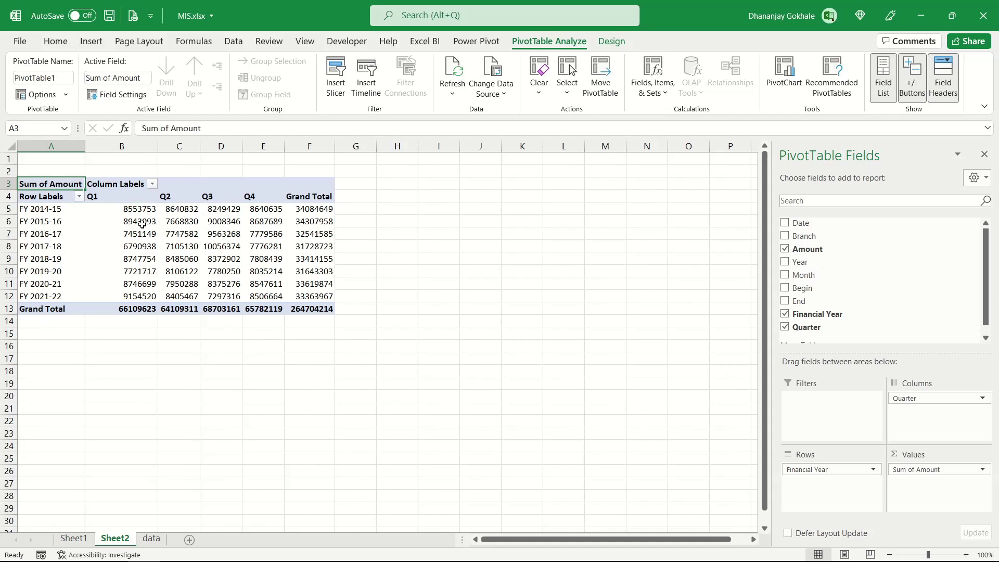
mouse_move(143, 224)
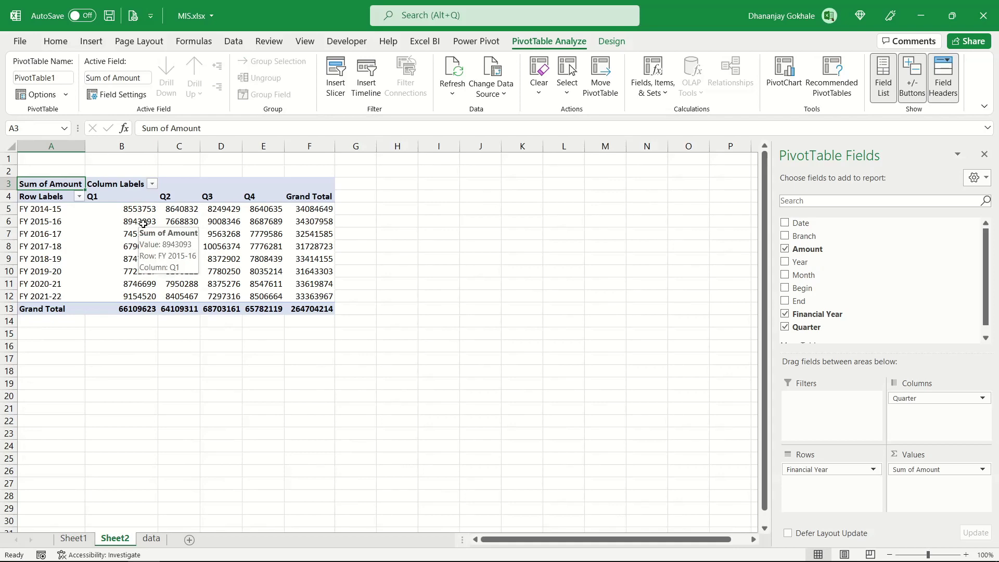